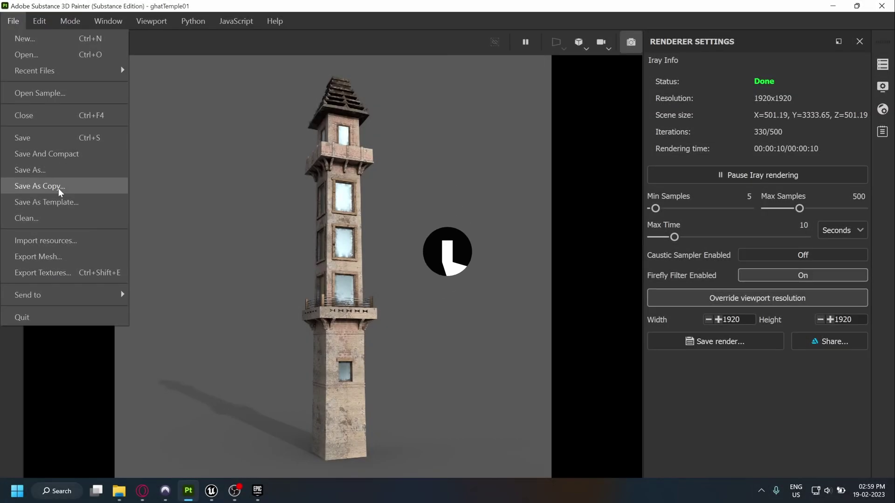
# Dismiss the File menu and leave the Iray render to show the ghatTemple01 tower and its layer stack
pyautogui.click(14, 25)
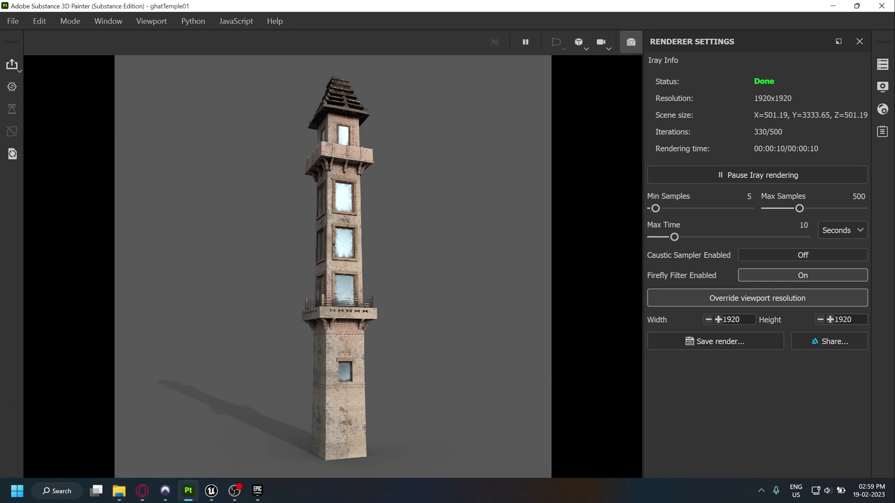
pyautogui.hotkey('alt', 'Tab')
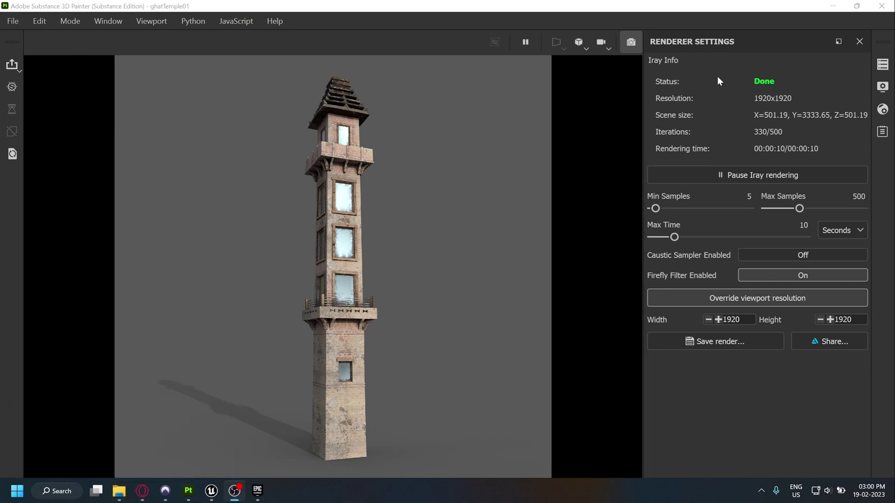
pyautogui.hotkey('alt', 'Tab')
pyautogui.click(631, 42)
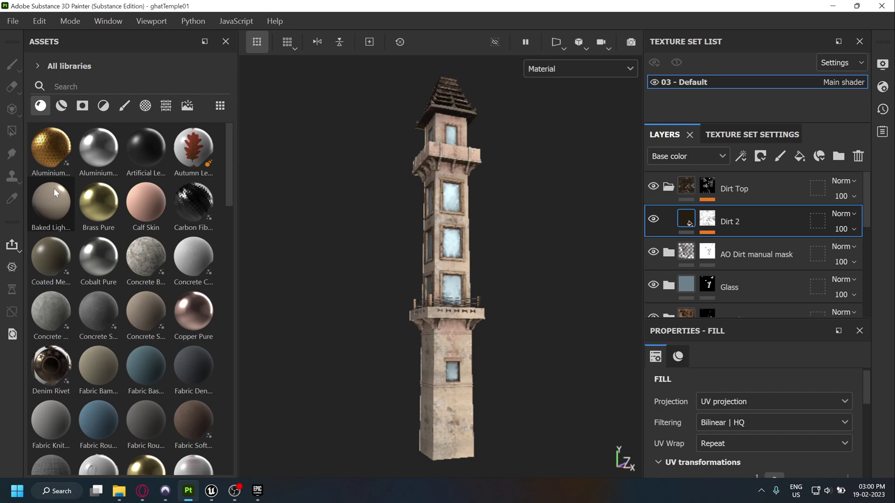
# Filter Assets to environment maps, check Display Settings, and bring up the Panorama environment's options
pyautogui.click(187, 106)
pyautogui.click(883, 88)
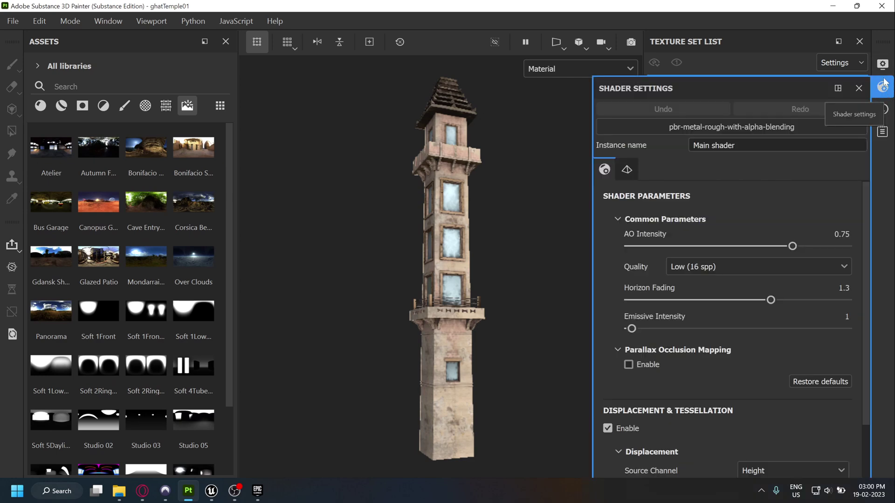
pyautogui.click(882, 72)
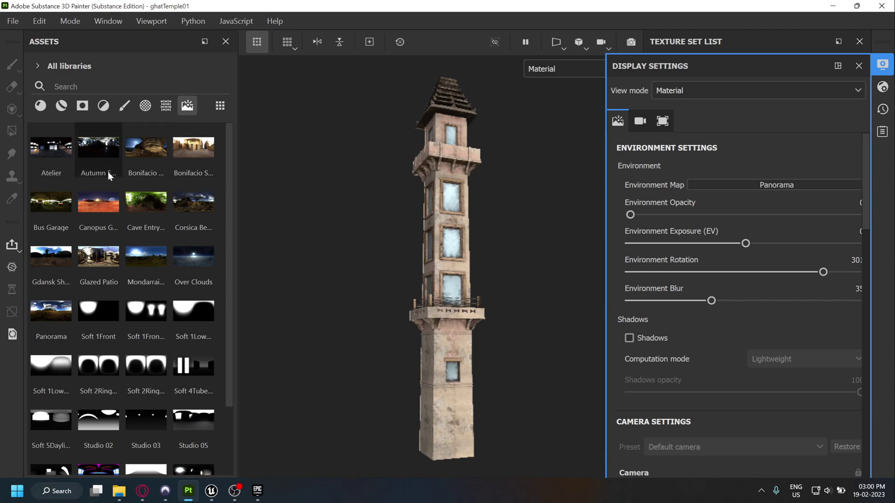
pyautogui.scroll(-3, 201, 317)
pyautogui.scroll(3, 198, 332)
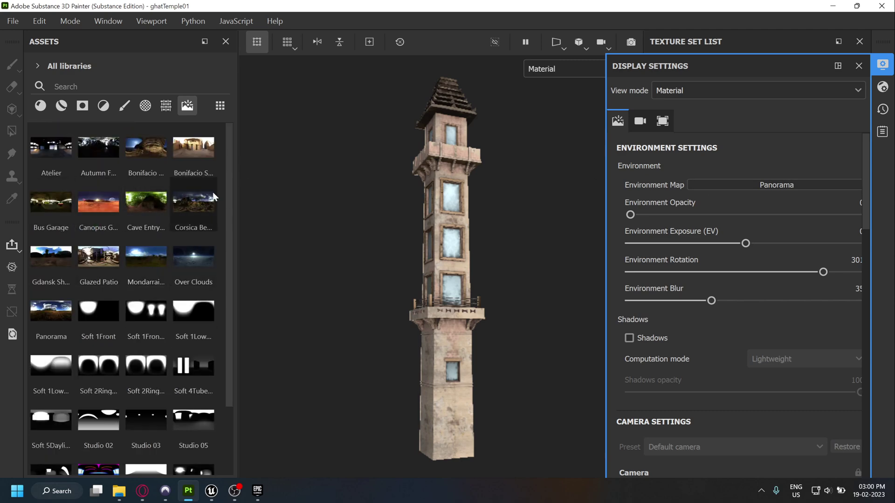
pyautogui.moveTo(231, 214); pyautogui.dragTo(229, 283)
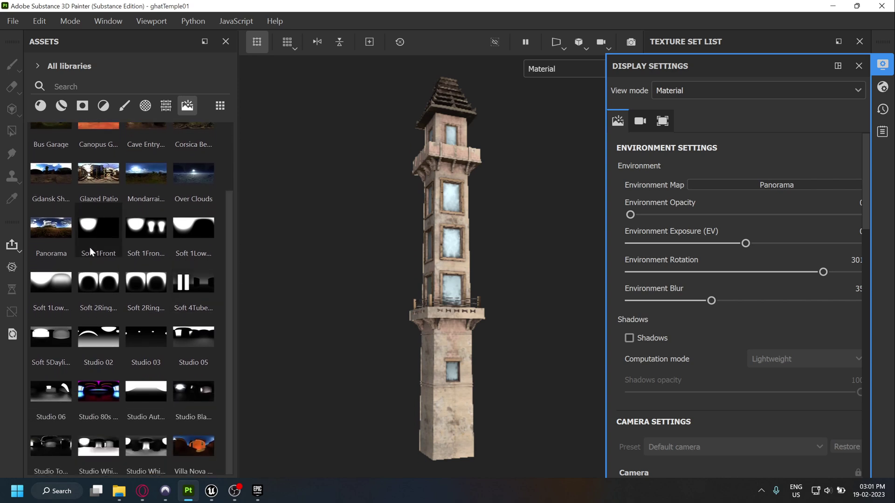
pyautogui.rightClick(50, 234)
# Reveal Panorama in Explorer and drag Panorama.exr into Photoshop
pyautogui.moveTo(99, 310)
pyautogui.click(253, 308)
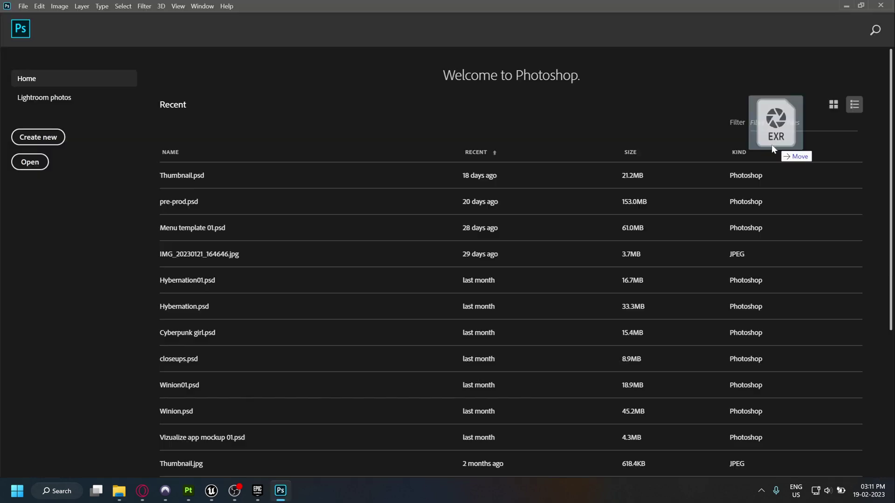
pyautogui.moveTo(770, 144); pyautogui.dragTo(405, 122)
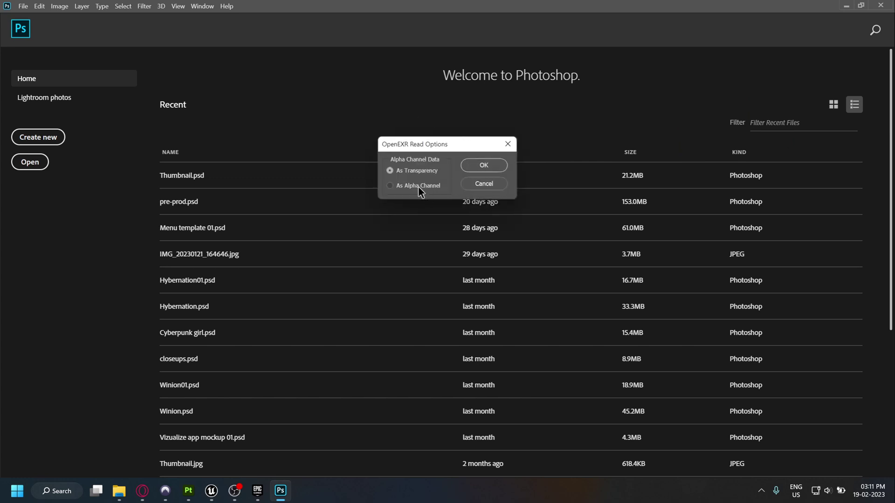
# Open the EXR with alpha as a channel and save it as Radiance Panorama.hdr in D:\Unreal Projects\_ASSET
pyautogui.click(402, 186)
pyautogui.click(484, 166)
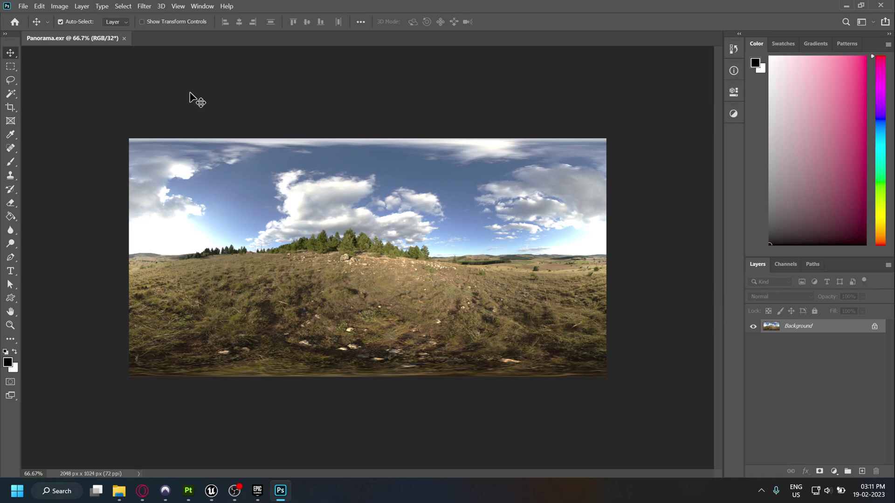
pyautogui.click(27, 8)
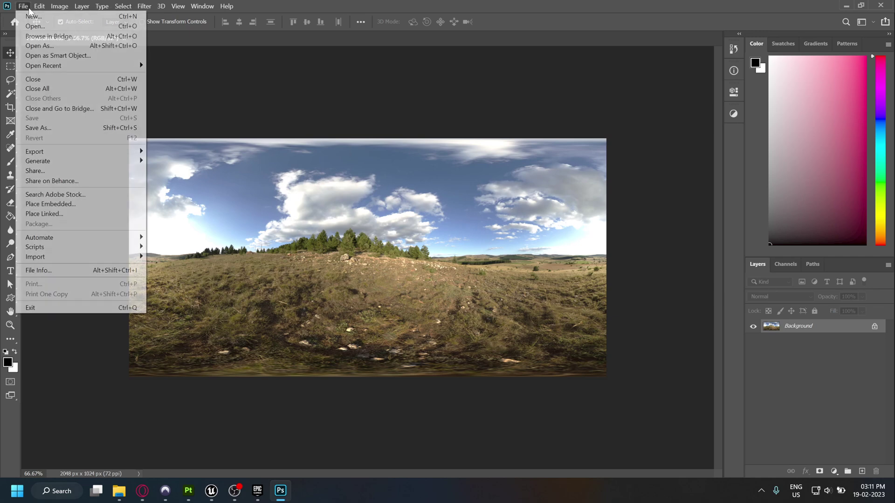
pyautogui.click(55, 128)
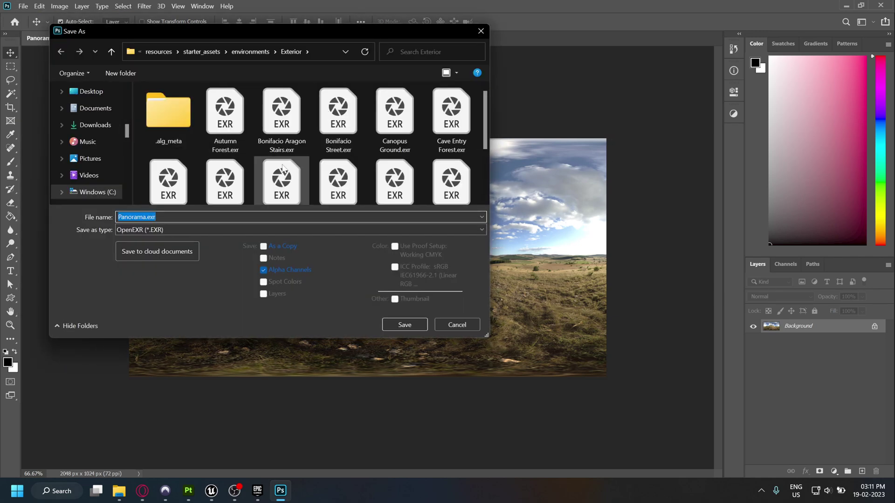
pyautogui.click(191, 231)
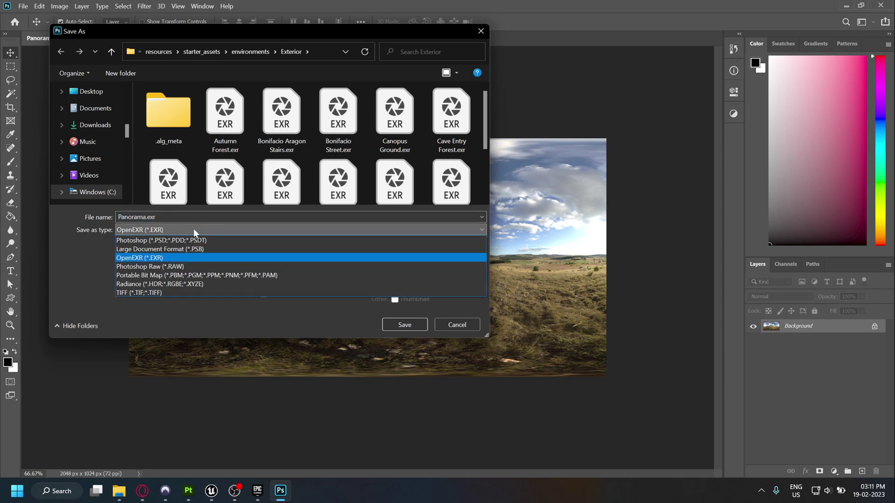
pyautogui.click(194, 285)
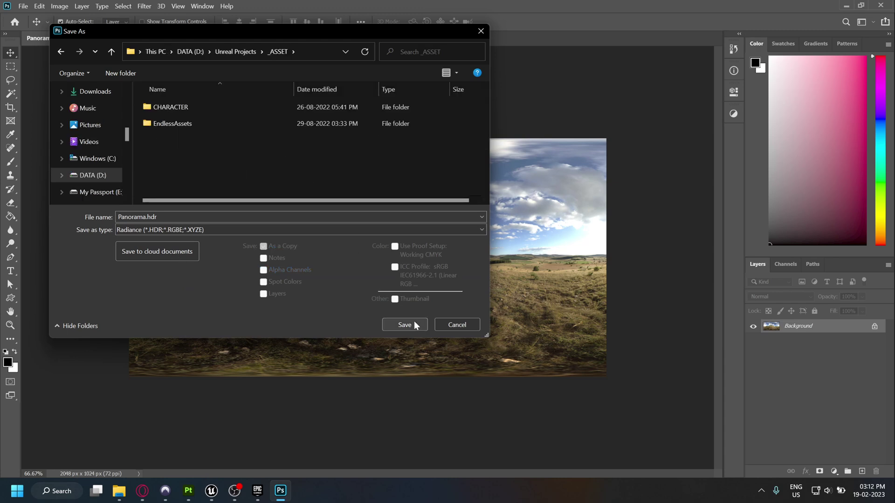
pyautogui.click(414, 321)
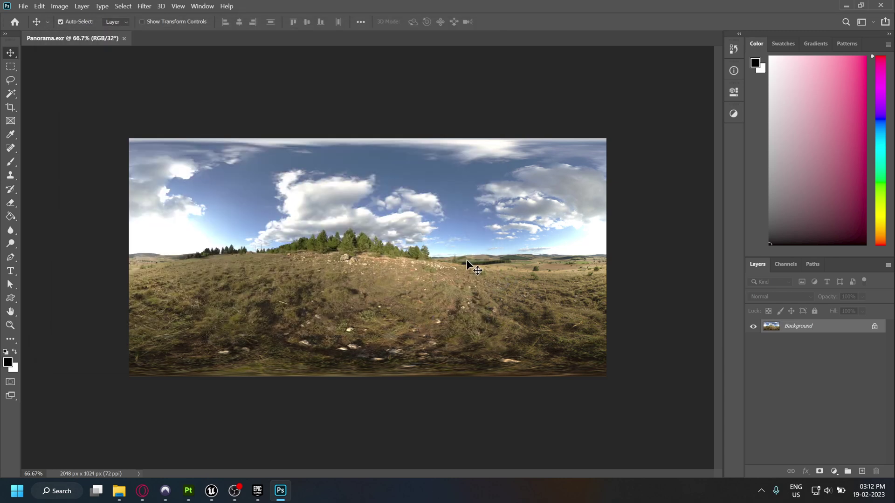
# Close Photoshop and import Panorama.hdr into the Unreal Assets folder
pyautogui.click(888, 5)
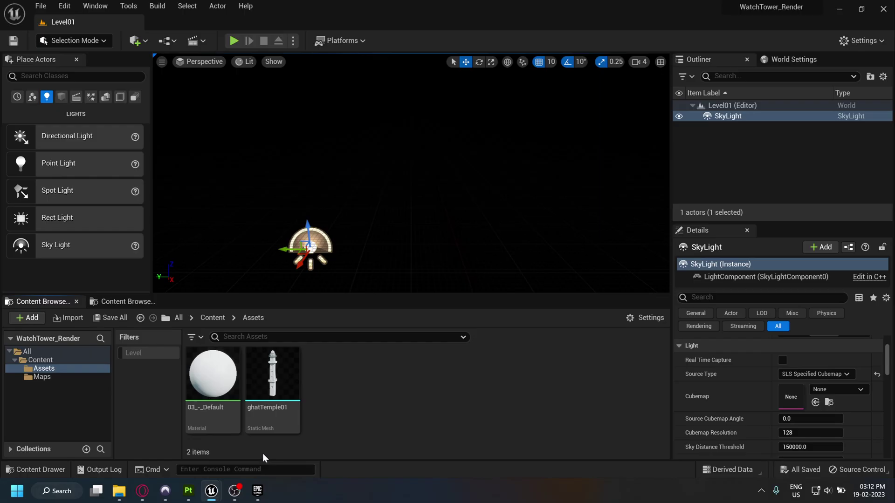
pyautogui.rightClick(331, 399)
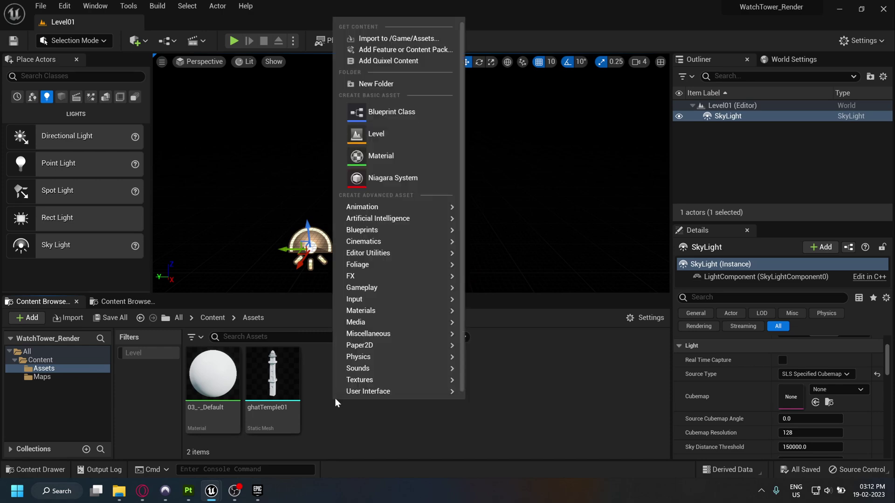
pyautogui.click(383, 37)
pyautogui.click(180, 126)
pyautogui.click(376, 245)
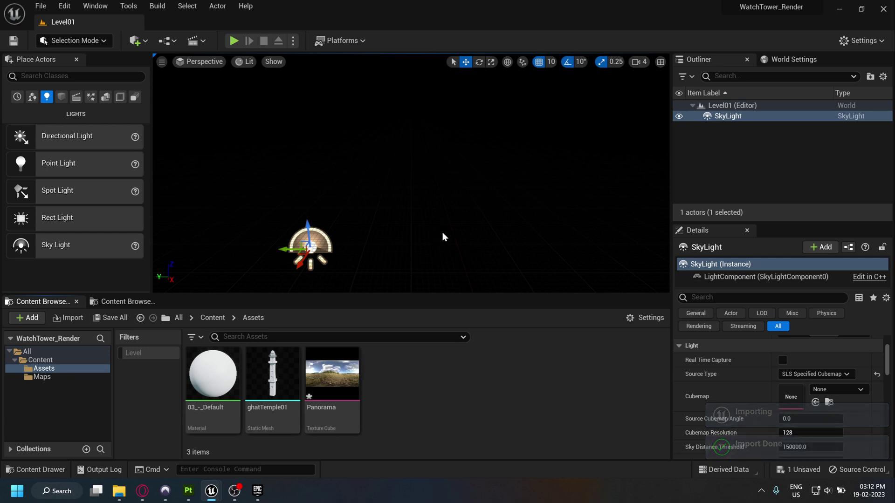
# Set the SkyLight Source Type to SLS Specified Cubemap using the Panorama cubemap
pyautogui.click(839, 375)
pyautogui.click(811, 384)
pyautogui.click(837, 374)
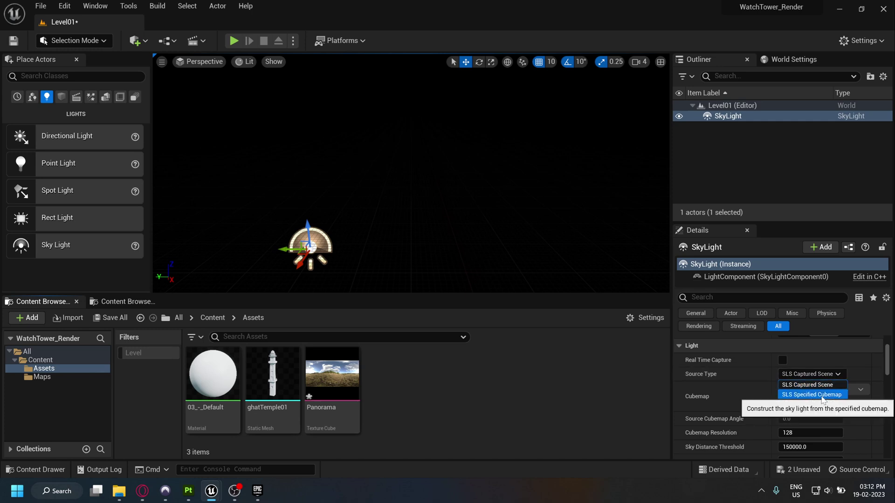
pyautogui.click(829, 395)
pyautogui.click(332, 375)
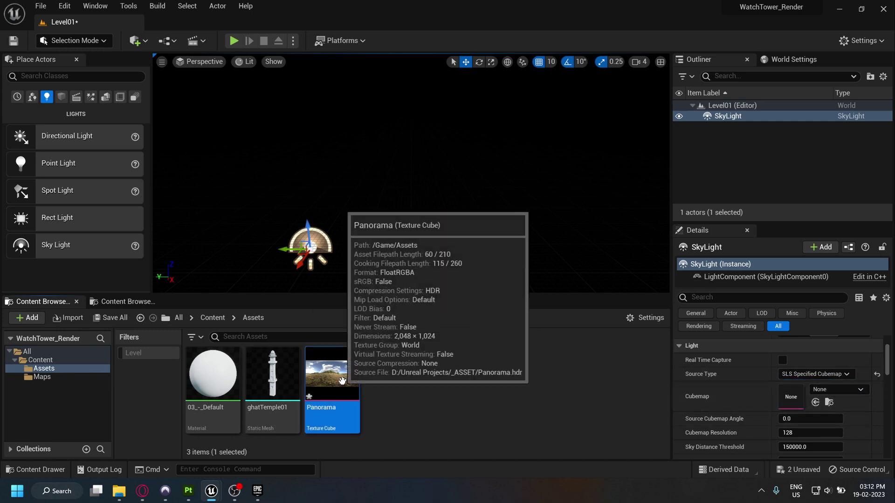
pyautogui.moveTo(332, 375); pyautogui.dragTo(790, 403)
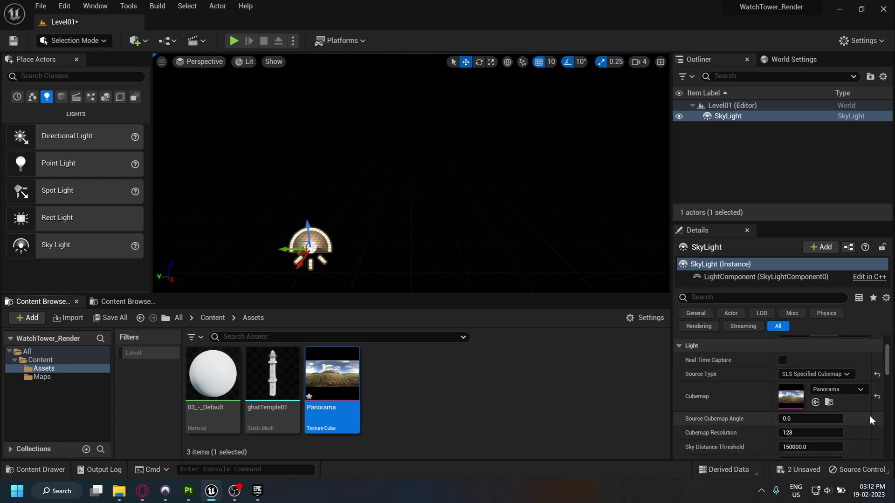
# Place the ghatTemple01 tower in the level and reset its location to the origin
pyautogui.scroll(-2, 869, 415)
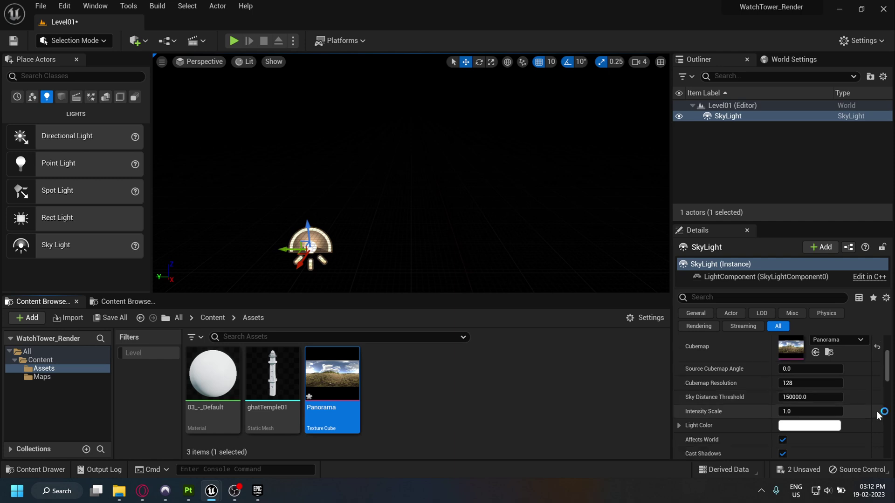
pyautogui.scroll(-2, 876, 412)
pyautogui.click(782, 423)
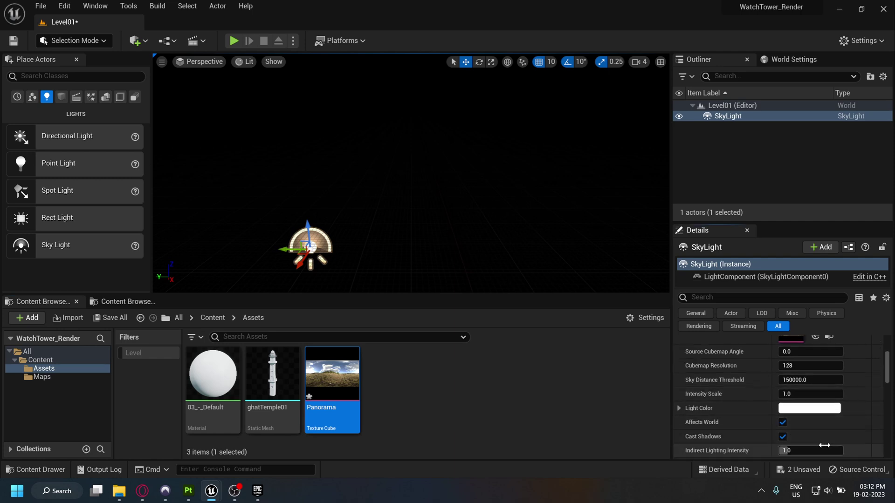
pyautogui.scroll(-1, 792, 419)
pyautogui.moveTo(272, 373); pyautogui.dragTo(395, 226)
pyautogui.click(876, 356)
# Frame the tower, then copy the ghatTemple01 Texture folder path from Explorer
pyautogui.moveTo(454, 226); pyautogui.dragTo(454, 226, button='right')
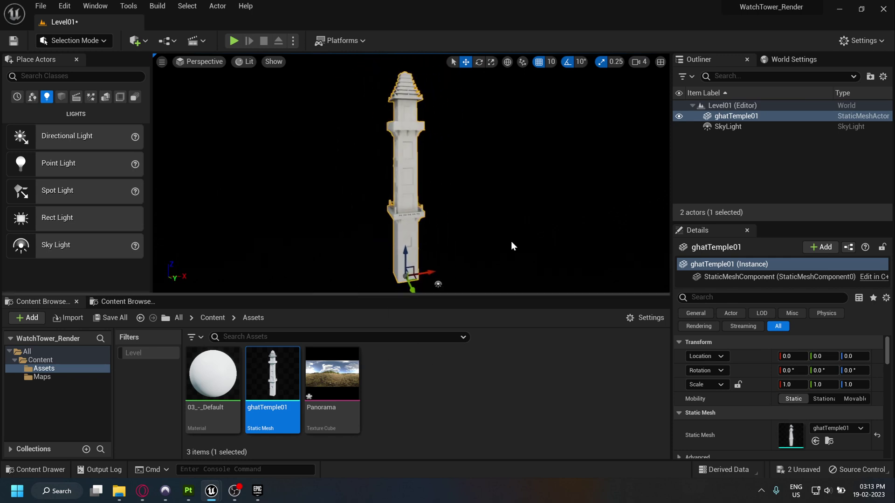
pyautogui.moveTo(509, 295); pyautogui.dragTo(527, 299)
pyautogui.click(279, 454)
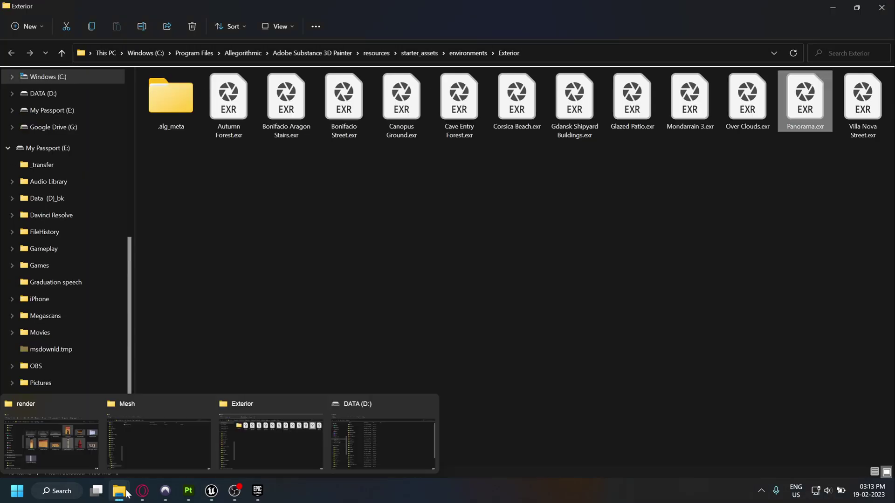
pyautogui.moveTo(145, 483)
pyautogui.click(119, 491)
pyautogui.hotkey('alt', 'Up')
pyautogui.doubleClick(196, 110)
pyautogui.click(164, 117)
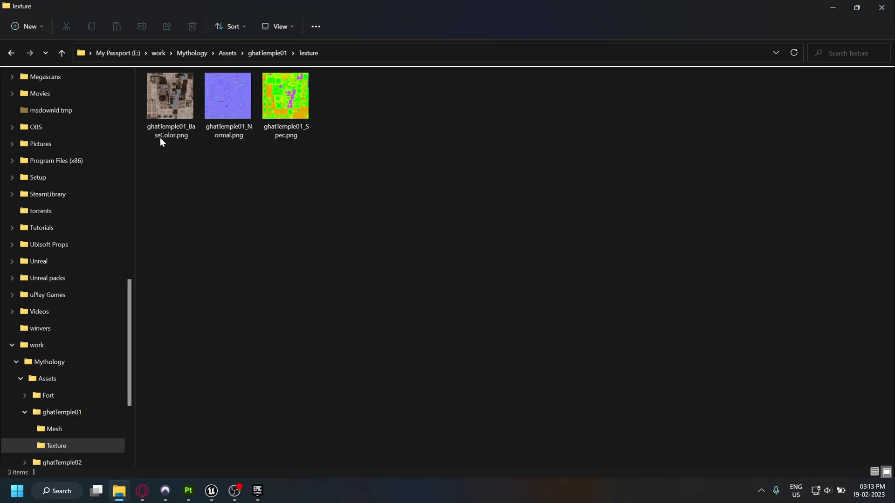
pyautogui.click(466, 52)
pyautogui.click(833, 8)
# Create a new Textures folder in the Content Browser
pyautogui.rightClick(405, 396)
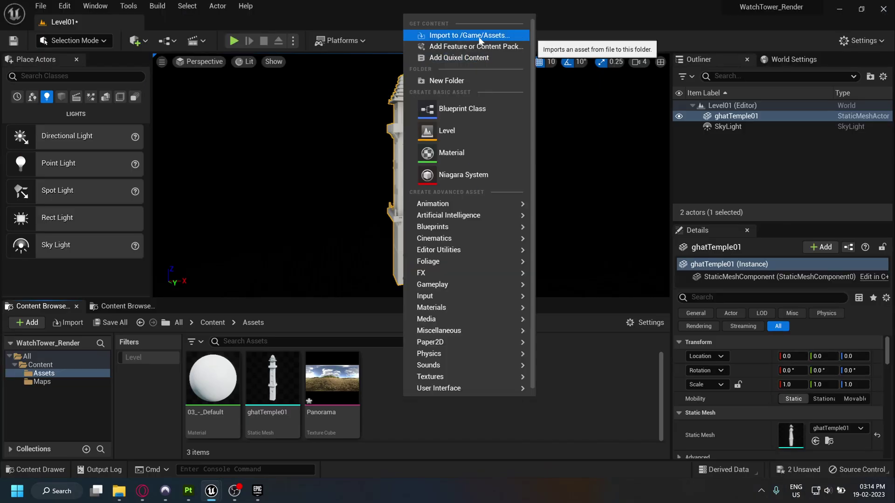
pyautogui.click(448, 78)
pyautogui.write('Textures')
pyautogui.press('Return')
# Import the tower's BaseColor, Normal and Spec PNG textures
pyautogui.rightClick(465, 388)
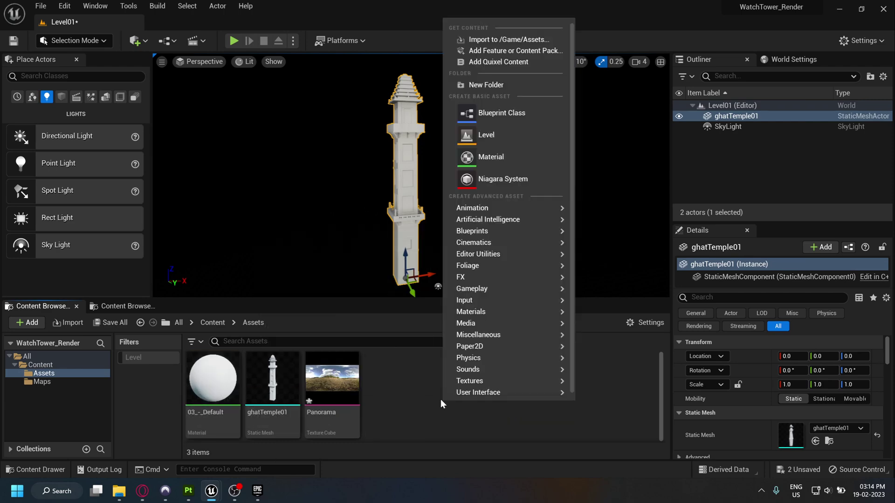
pyautogui.click(494, 40)
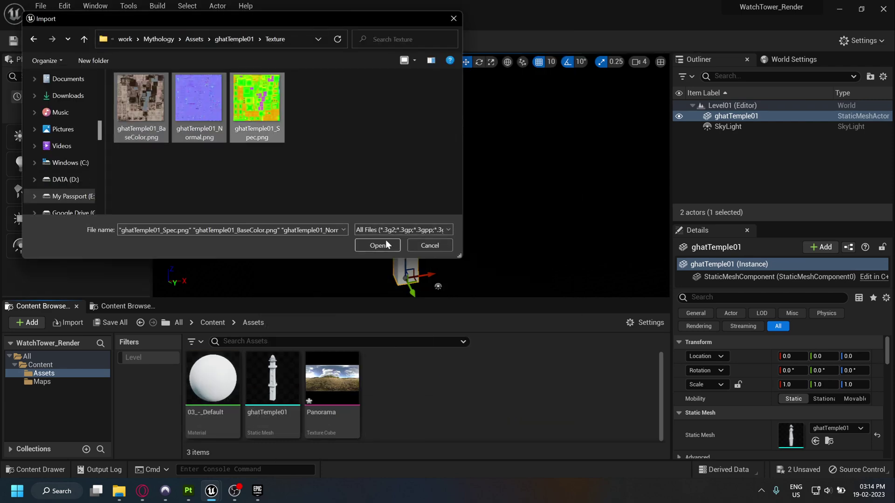
pyautogui.click(377, 245)
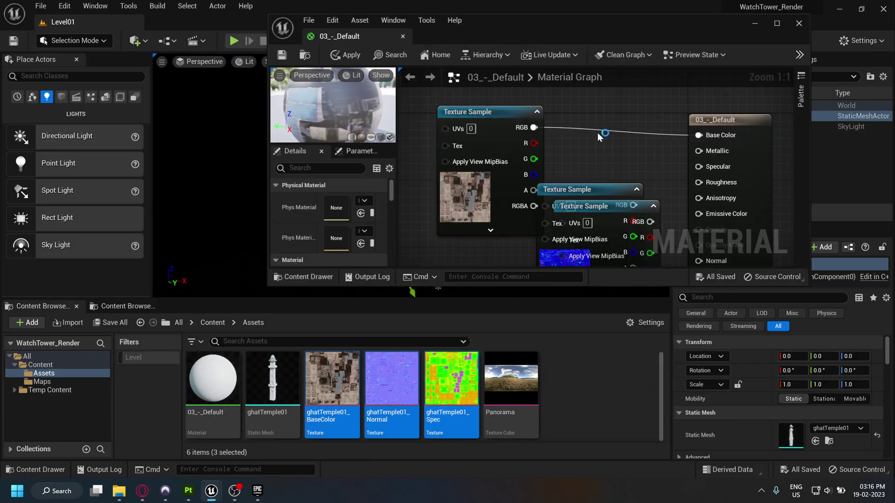
# Add the tower textures to the material, wire Spec into Roughness and Ambient Occlusion, and save
pyautogui.moveTo(468, 214); pyautogui.dragTo(595, 208)
pyautogui.scroll(-2, 536, 186)
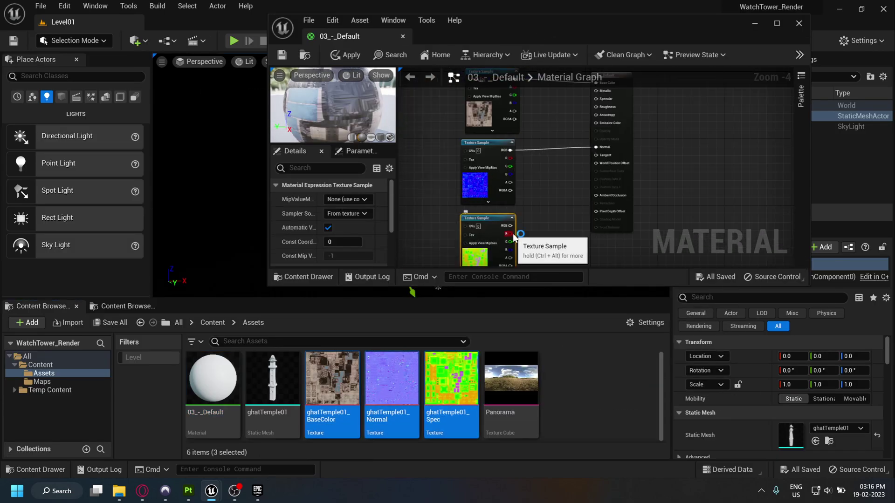
pyautogui.moveTo(509, 234); pyautogui.dragTo(595, 107)
pyautogui.moveTo(511, 242); pyautogui.dragTo(596, 195)
pyautogui.click(777, 23)
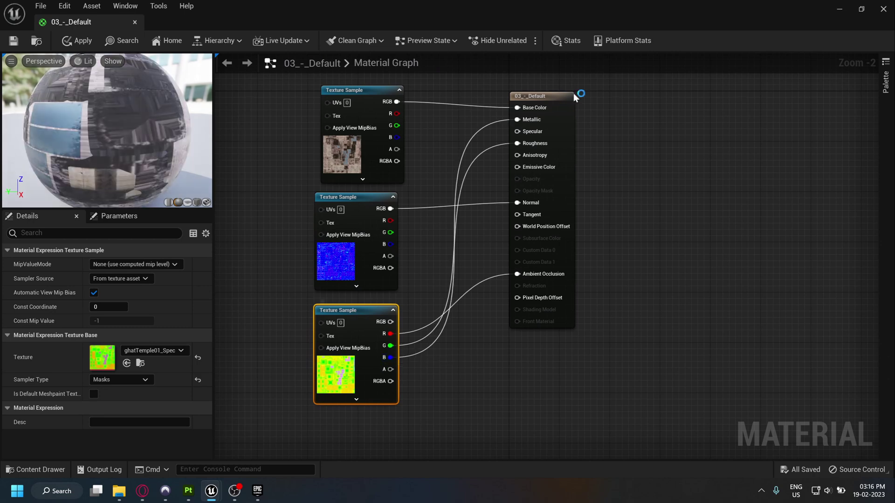
pyautogui.hotkey('ctrl', 's')
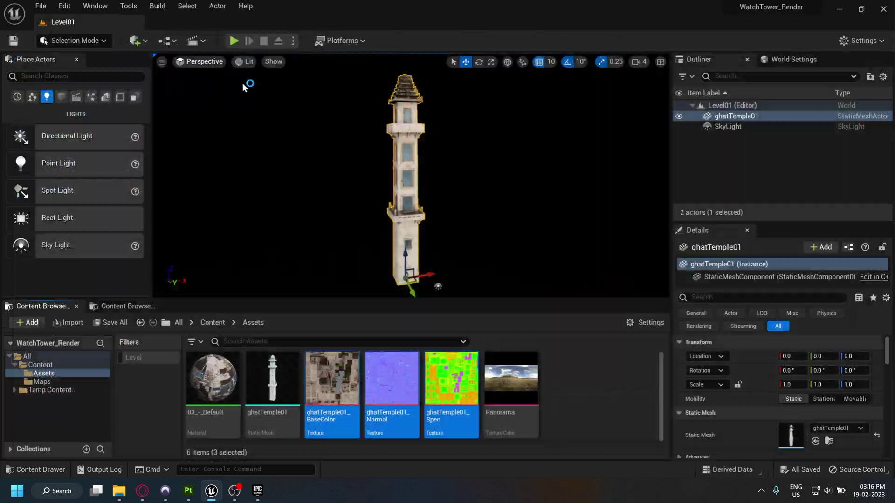
# Create a material instance from 03_-_Default named WatchTower_ins
pyautogui.rightClick(219, 386)
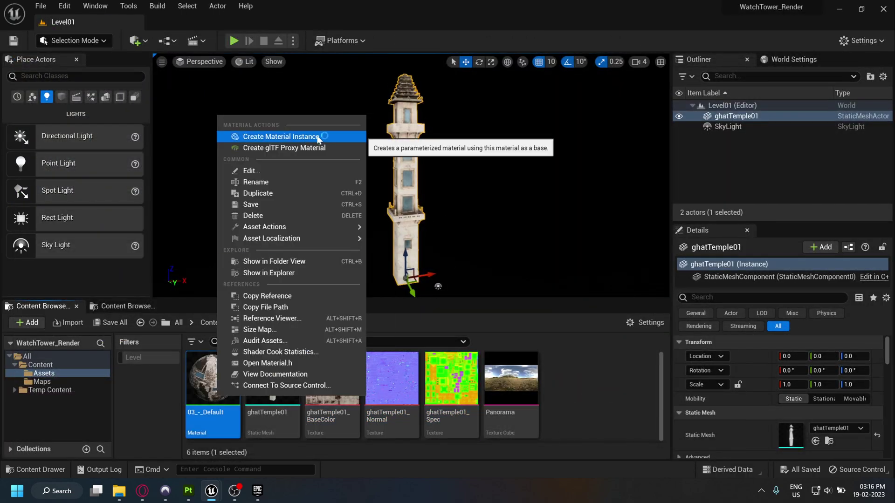
pyautogui.click(280, 135)
pyautogui.write('WatchTower_ins')
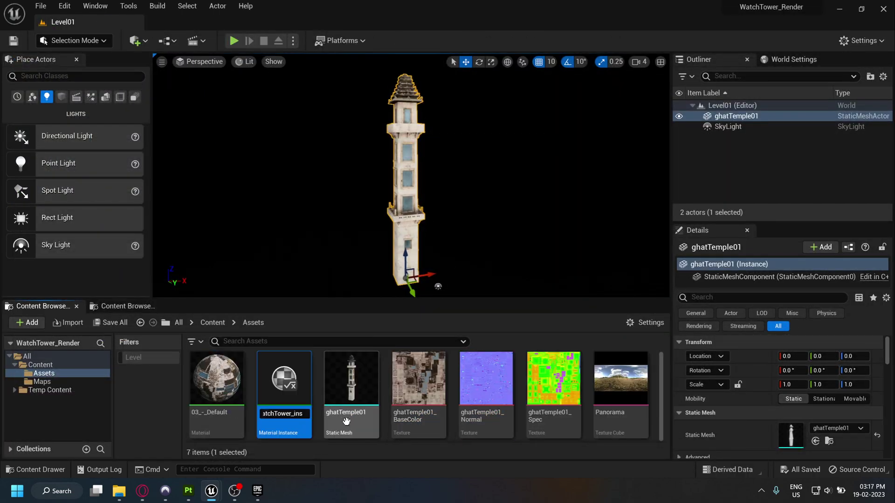
pyautogui.press('Return')
# Rename the 03_-_Default material to WatchTower_mat
pyautogui.click(218, 417)
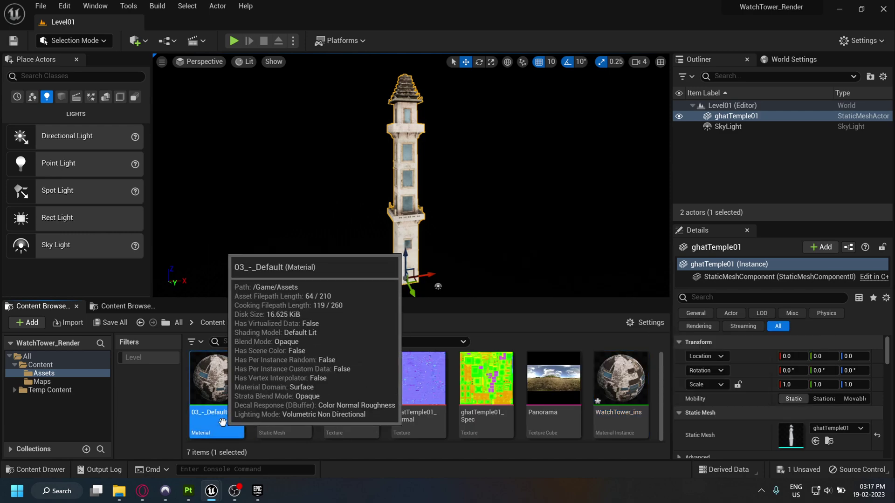
pyautogui.click(222, 414)
pyautogui.write('WatchTower_mat')
pyautogui.press('Return')
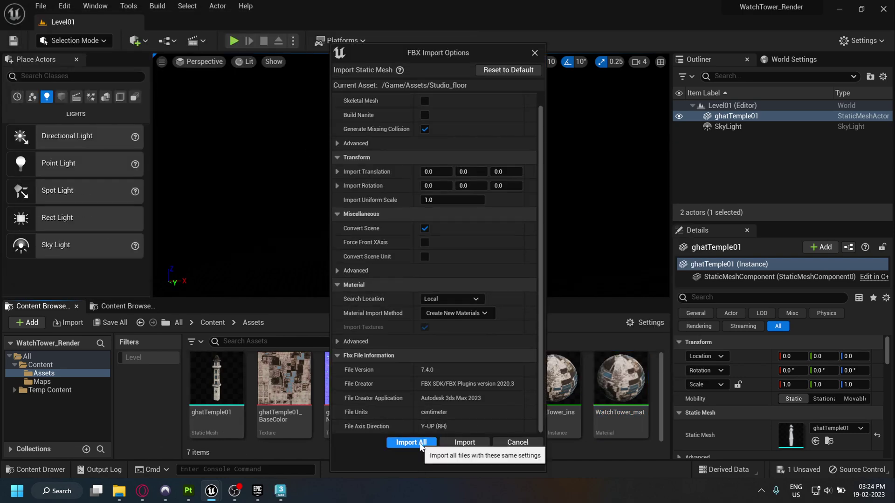
# Import the Studio_floor mesh and place it in the level around the tower
pyautogui.click(405, 441)
pyautogui.moveTo(215, 382); pyautogui.dragTo(410, 252)
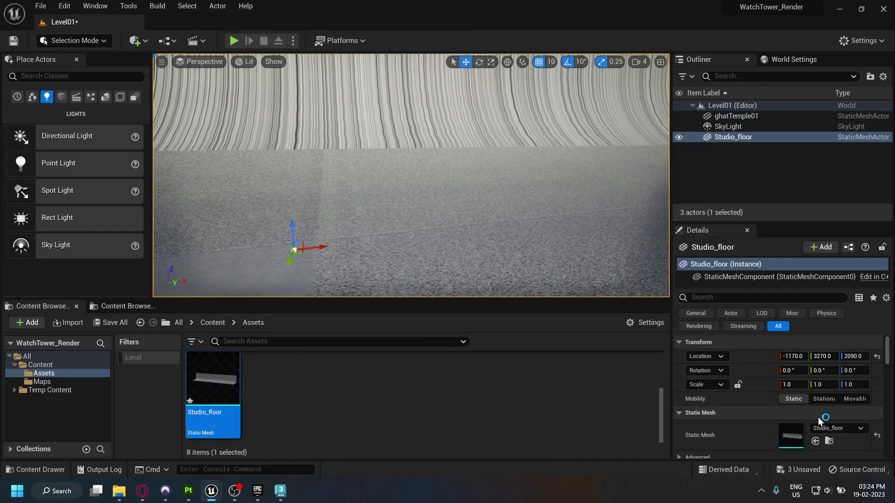
pyautogui.click(410, 252)
pyautogui.moveTo(410, 253)
pyautogui.mouseDown(button='right')
pyautogui.moveTo(419, 242)
pyautogui.moveTo(401, 261)
pyautogui.moveTo(420, 251)
pyautogui.mouseUp(button='right')
pyautogui.scroll(-3, 567, 414)
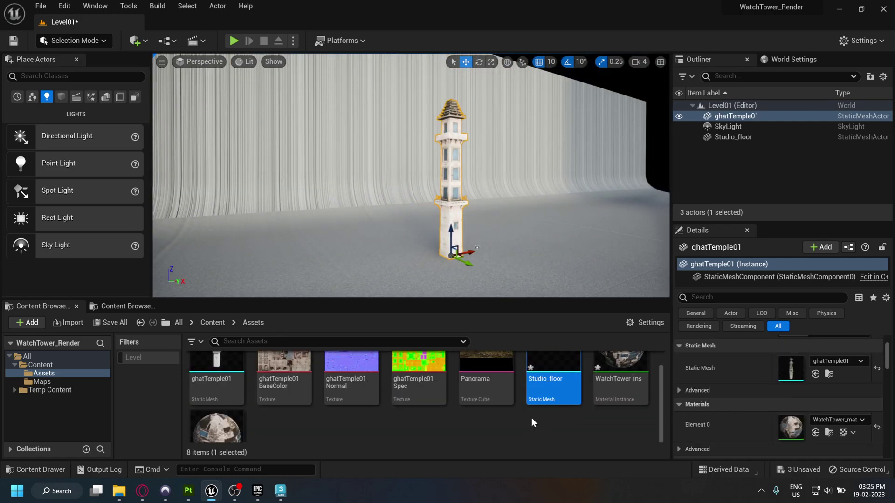
# Create grey_mat with Roughness parameter 0.9 and a Metallic parameter, then apply
pyautogui.rightClick(513, 420)
pyautogui.click(536, 186)
pyautogui.write('gr')
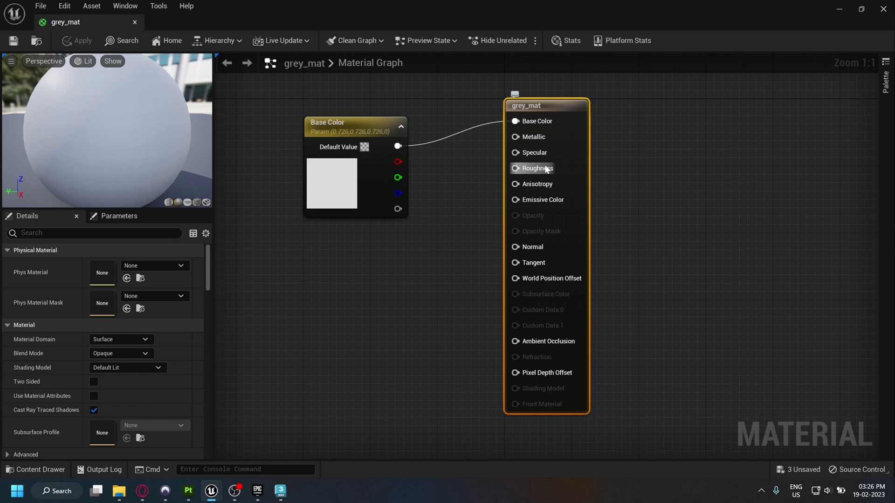
pyautogui.rightClick(517, 169)
pyautogui.click(573, 189)
pyautogui.click(137, 293)
pyautogui.write('0.9')
pyautogui.rightClick(515, 136)
pyautogui.click(578, 159)
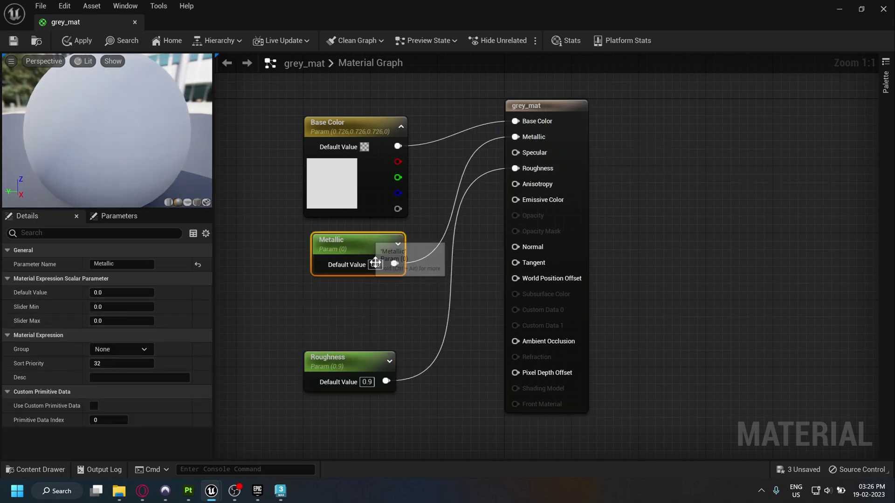
pyautogui.click(135, 22)
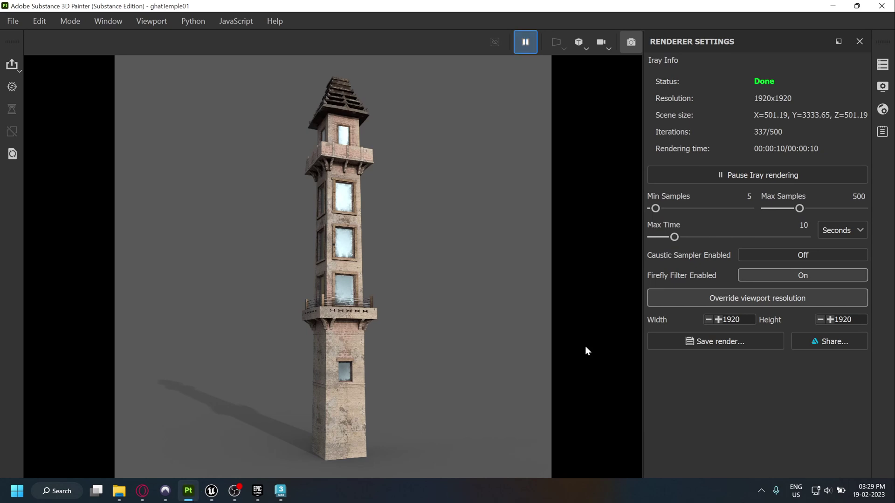
# Read the Environment Rotation of 301 in Painter's Display Settings and return to Unreal
pyautogui.click(883, 85)
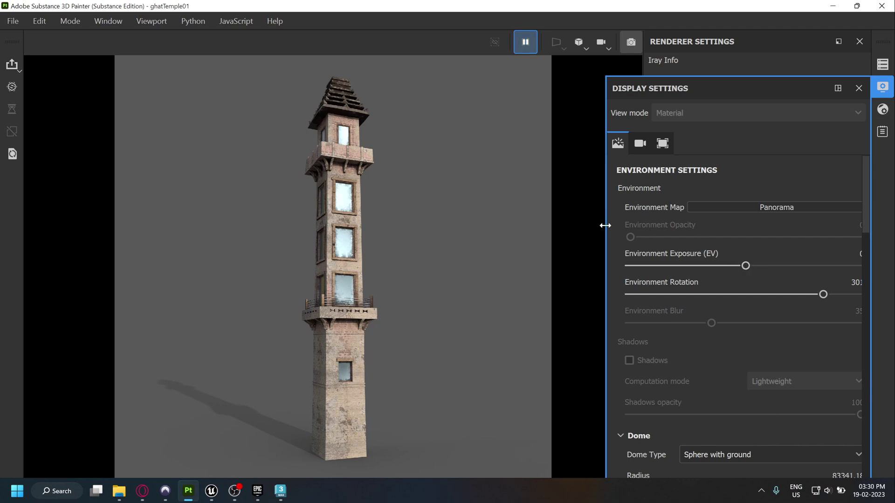
pyautogui.moveTo(605, 225); pyautogui.dragTo(567, 223)
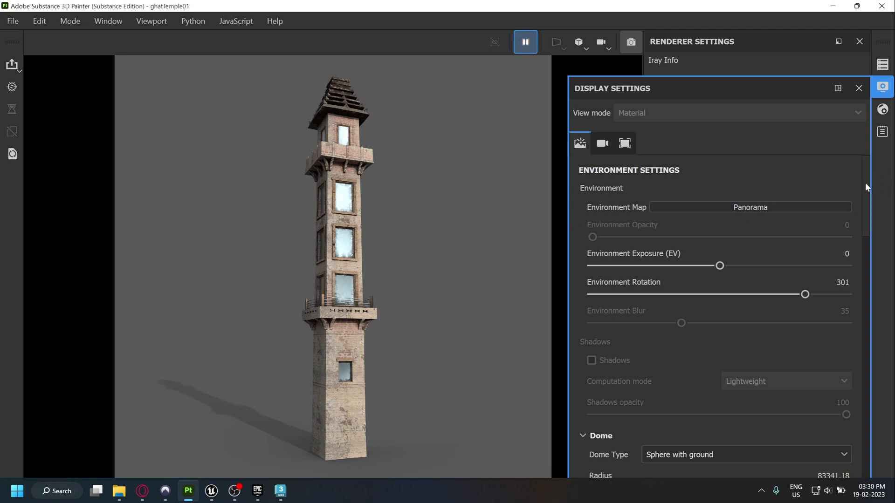
pyautogui.moveTo(866, 186); pyautogui.dragTo(888, 191)
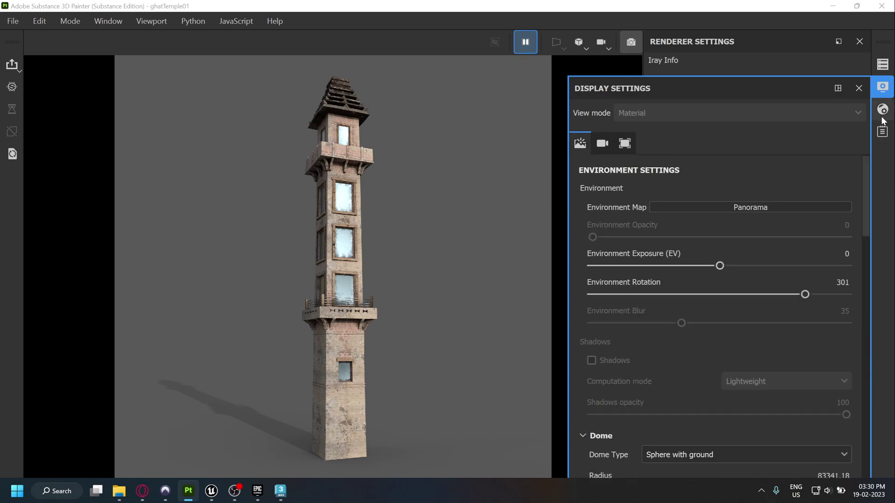
pyautogui.click(883, 87)
pyautogui.hotkey('alt', 'Tab')
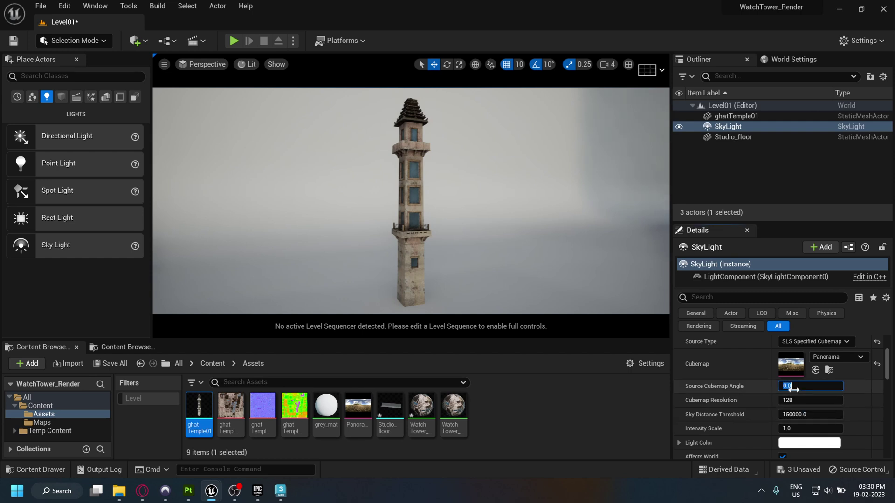
# Set the SkyLight's Source Cubemap Angle to 301
pyautogui.press('Return')
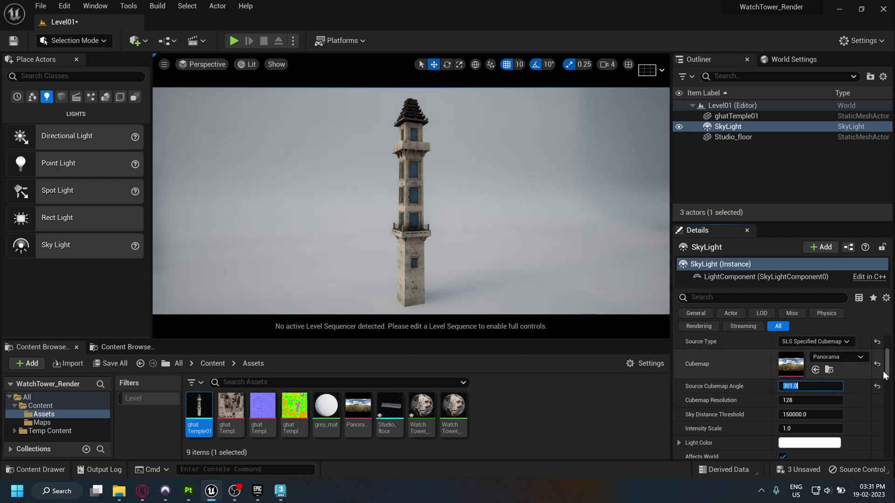
pyautogui.scroll(4, 889, 373)
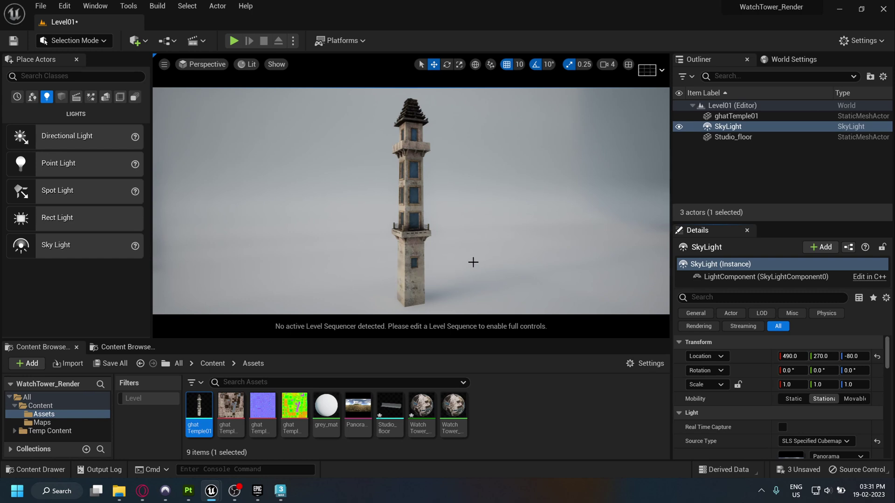
pyautogui.moveTo(484, 243); pyautogui.dragTo(503, 225, button='right')
# Rotate the Studio_floor backdrop to 90° around Z
pyautogui.click(503, 225)
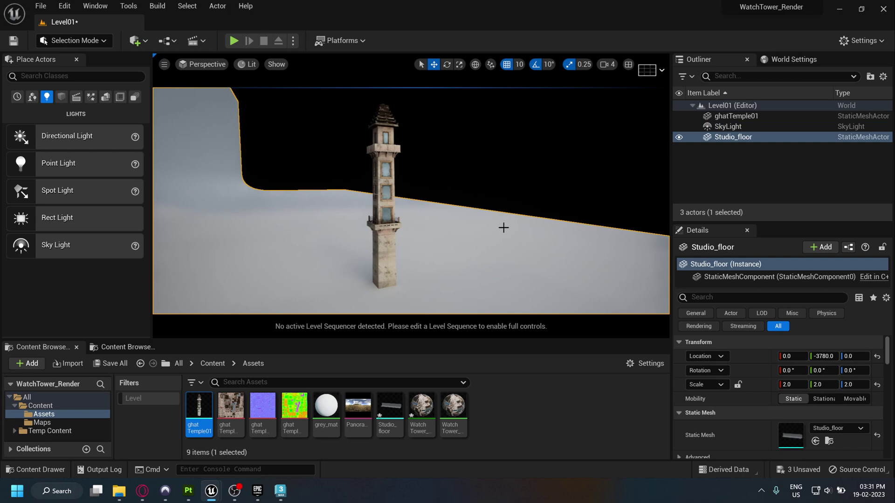
pyautogui.moveTo(803, 373); pyautogui.dragTo(892, 370)
pyautogui.click(877, 370)
pyautogui.click(853, 370)
pyautogui.write('90')
pyautogui.press('Return')
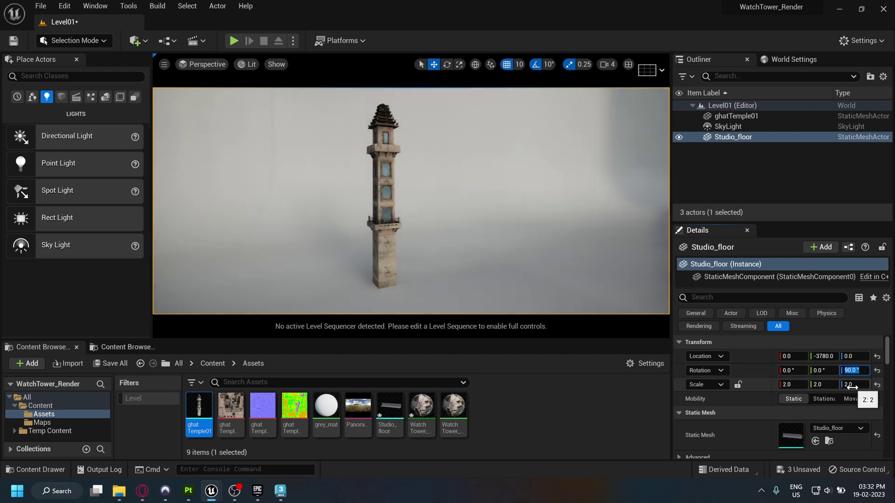
pyautogui.moveTo(535, 246); pyautogui.dragTo(477, 262)
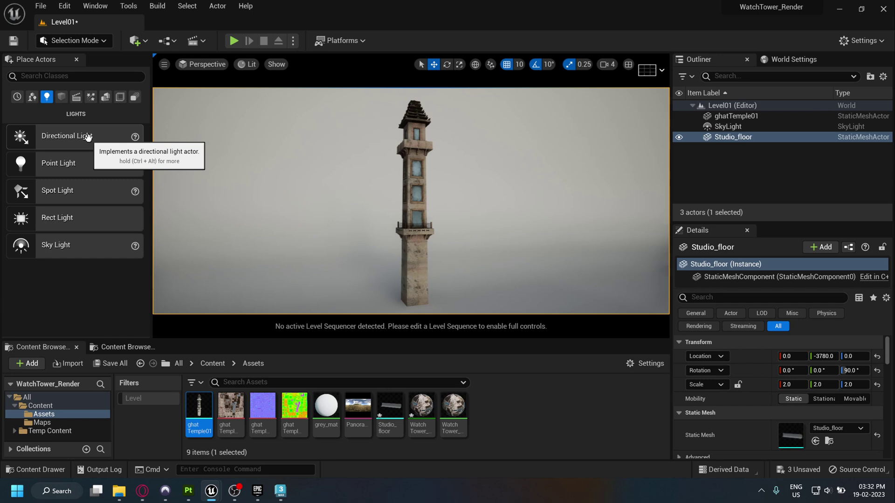
# Drag a Directional Light into Level01 and glance at the Painter render for comparison
pyautogui.moveTo(87, 136); pyautogui.dragTo(452, 282)
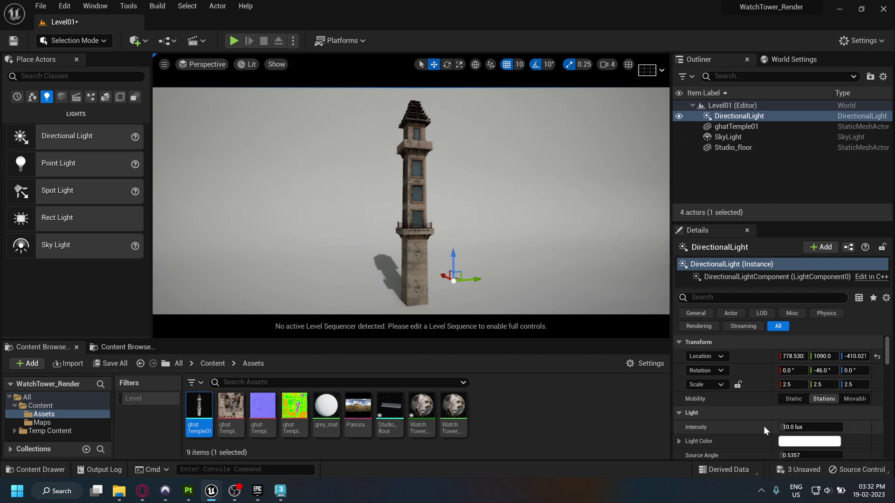
pyautogui.click(188, 491)
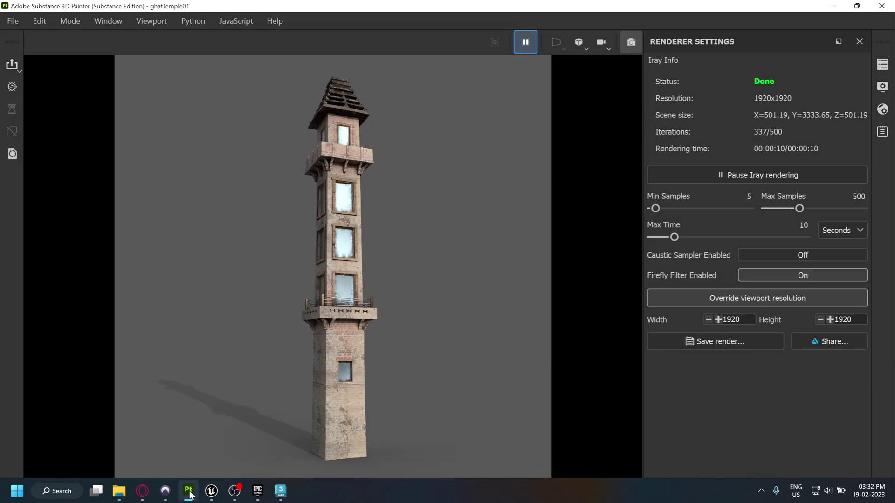
pyautogui.click(189, 491)
# Toggle the DirectionalLight's visibility off and on, comparing the lit tower with Painter
pyautogui.click(679, 117)
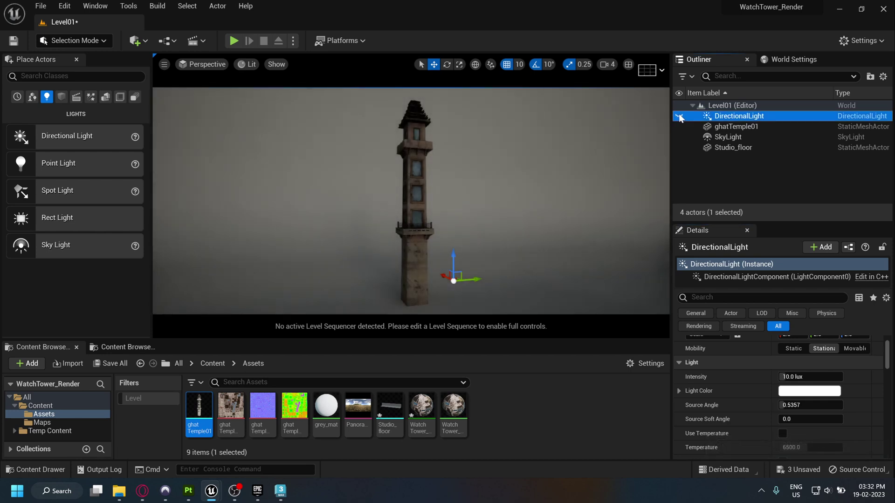
pyautogui.click(679, 116)
pyautogui.click(679, 117)
pyautogui.click(680, 117)
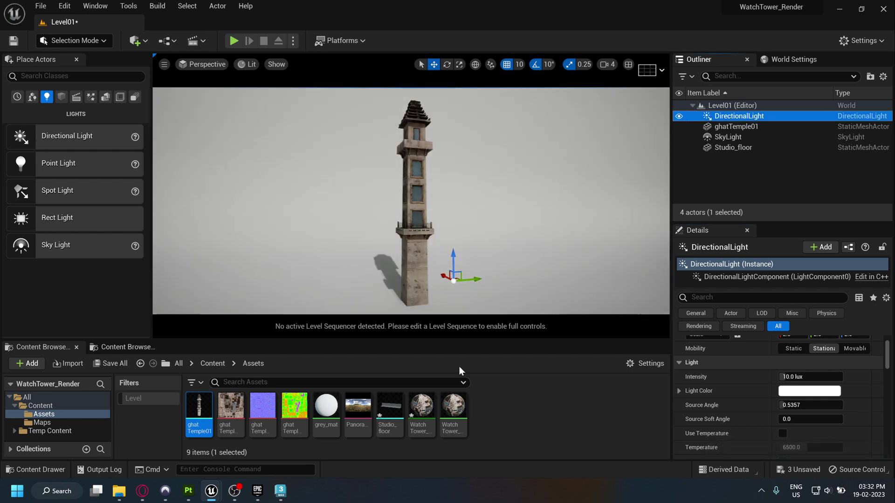
pyautogui.click(189, 491)
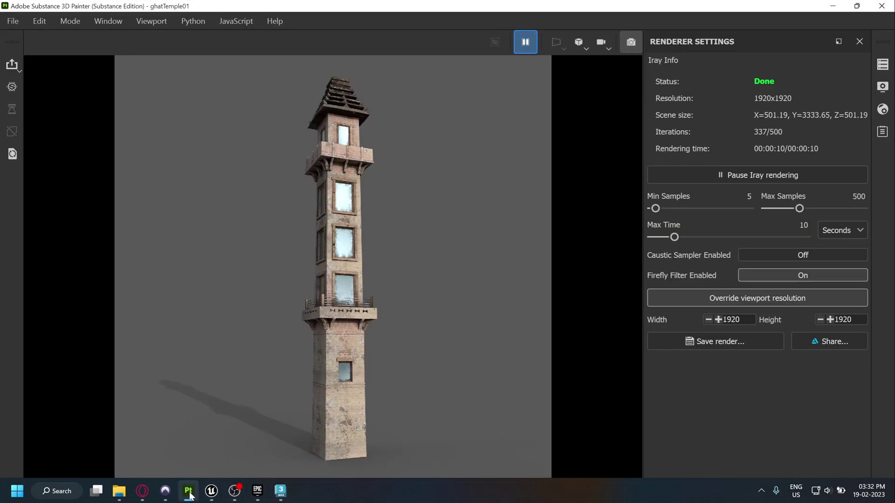
pyautogui.click(211, 491)
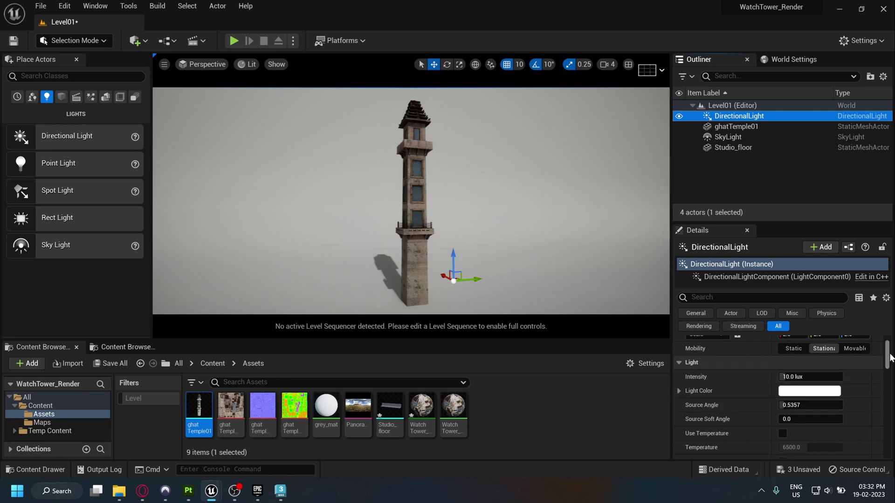
pyautogui.moveTo(887, 355)
pyautogui.mouseDown()
pyautogui.moveTo(889, 370)
pyautogui.moveTo(891, 341)
pyautogui.moveTo(893, 360)
pyautogui.mouseUp()
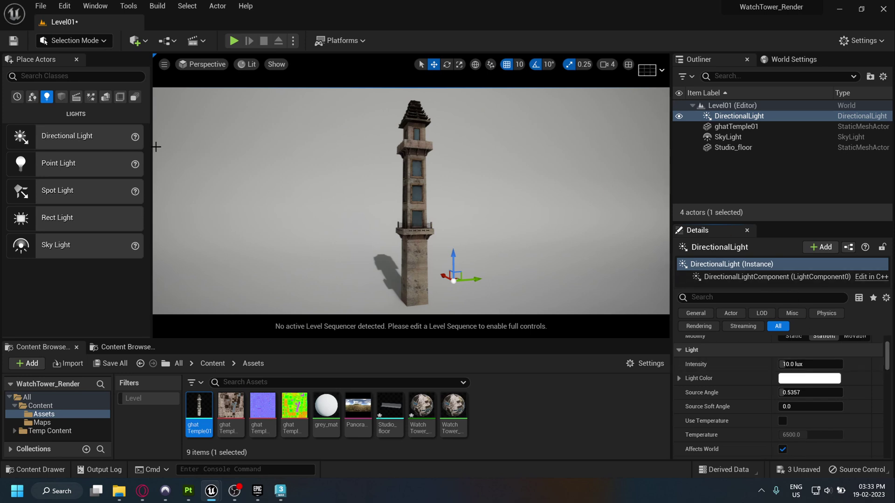
# Find PostProcessVolume in Place Actors and drop it into the viewport
pyautogui.click(111, 79)
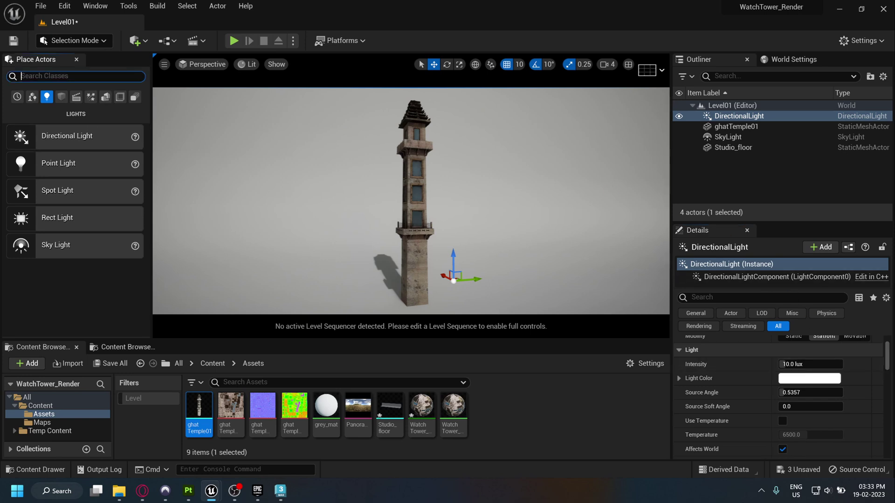
pyautogui.write('pos')
pyautogui.moveTo(70, 101); pyautogui.dragTo(160, 165)
pyautogui.moveTo(252, 246); pyautogui.dragTo(250, 245)
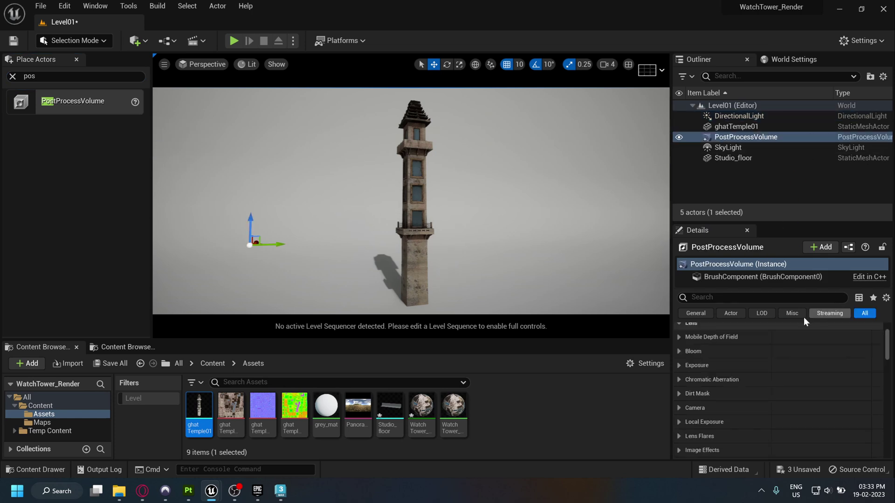
# Turn on the volume's Infinite Extent (Unbound) so it affects the whole level
pyautogui.click(756, 294)
pyautogui.write('inf')
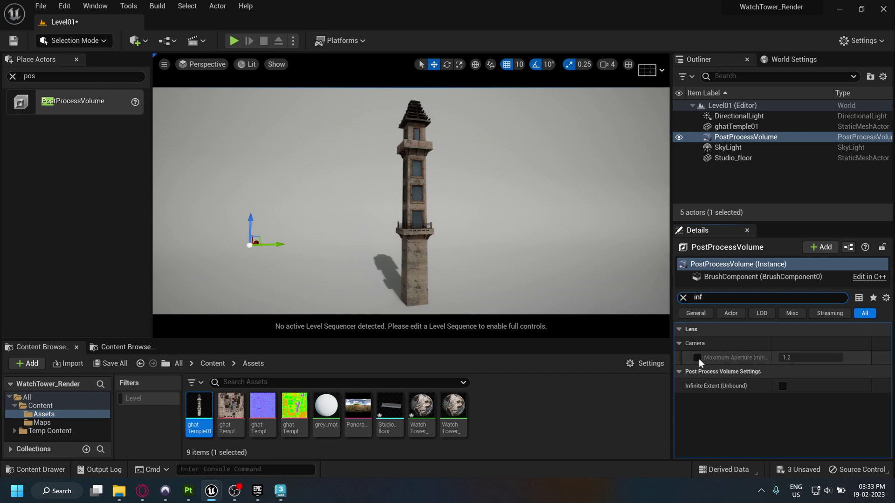
pyautogui.click(782, 386)
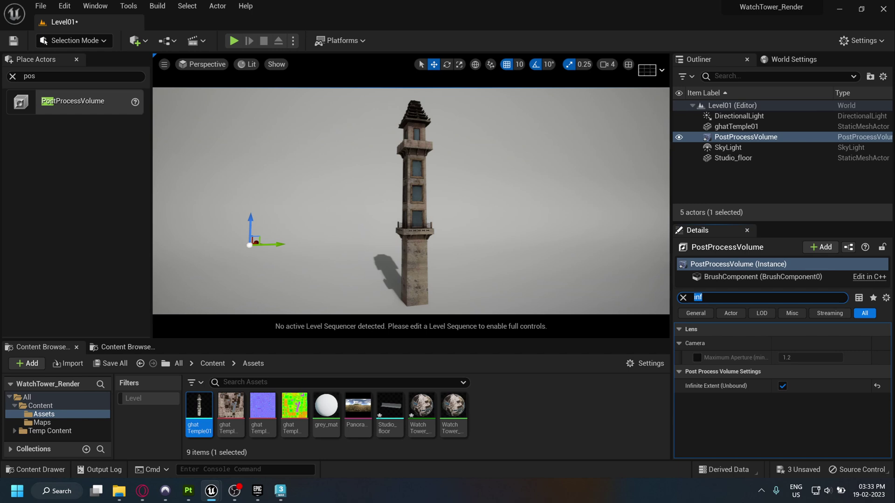
pyautogui.write('expo')
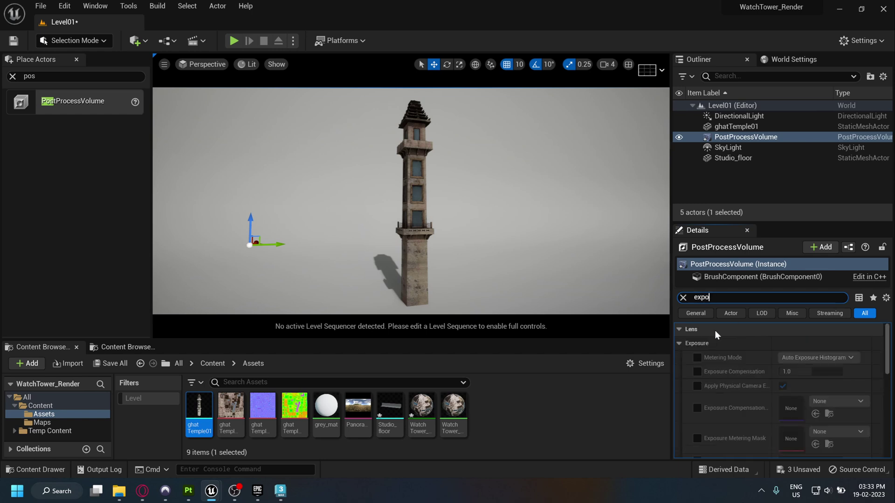
# Override Min EV100 and Max EV100 on the PostProcessVolume, setting both to 1.0
pyautogui.scroll(-3, 760, 393)
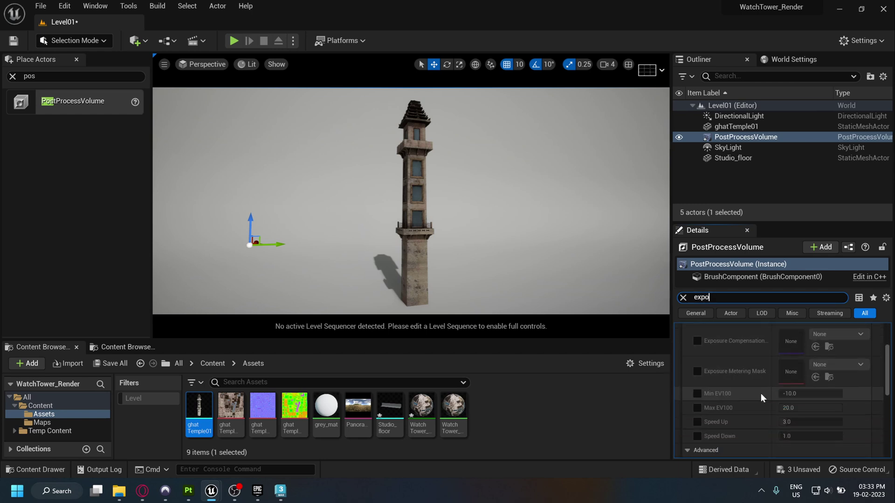
pyautogui.click(698, 394)
pyautogui.click(697, 409)
pyautogui.click(807, 394)
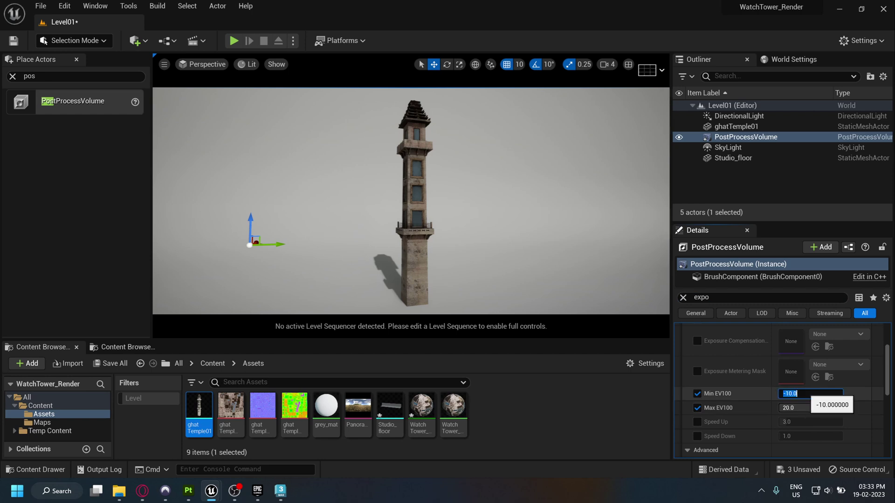
pyautogui.write('1')
pyautogui.click(804, 412)
pyautogui.write('1')
pyautogui.press('Return')
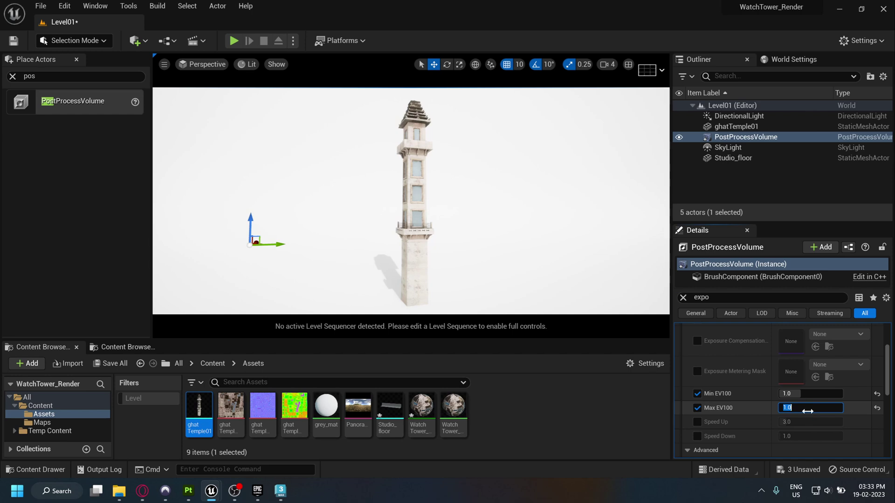
# Recheck the Min EV100 value and enable the Metering Mode override
pyautogui.click(832, 394)
pyautogui.scroll(1, 832, 394)
pyautogui.write('3')
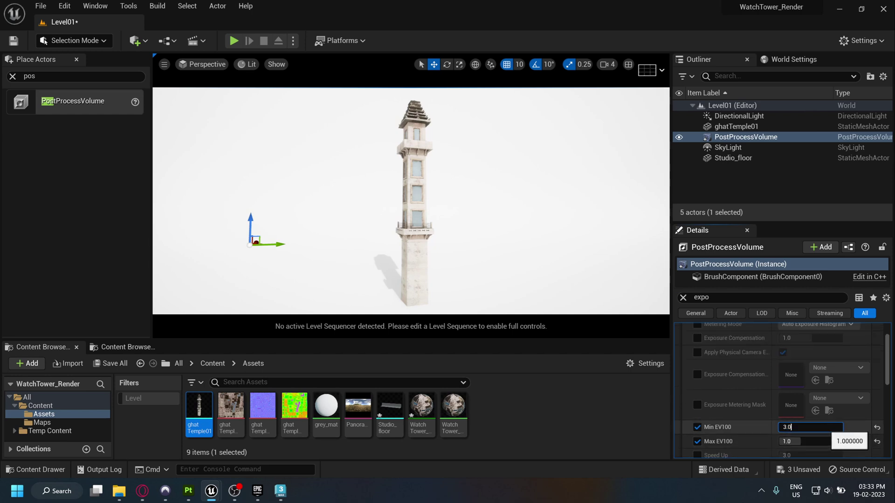
pyautogui.hotkey('ctrl', 'a')
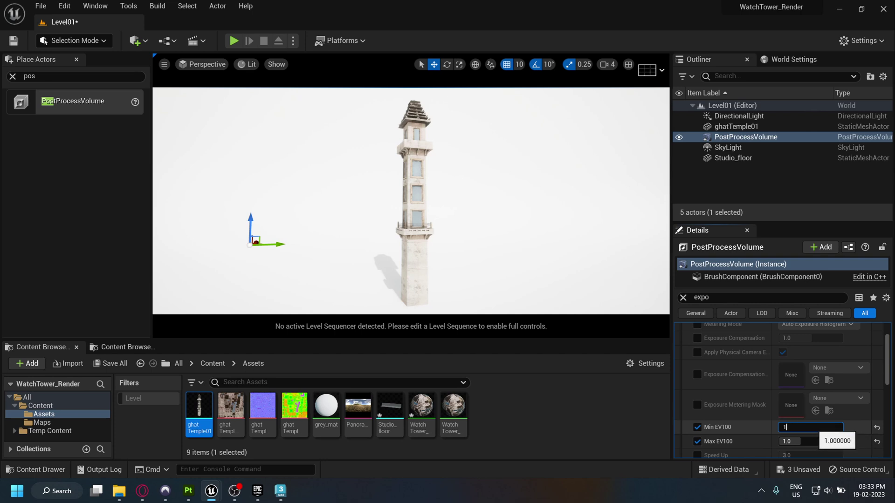
pyautogui.scroll(-3, 890, 385)
pyautogui.scroll(3, 890, 385)
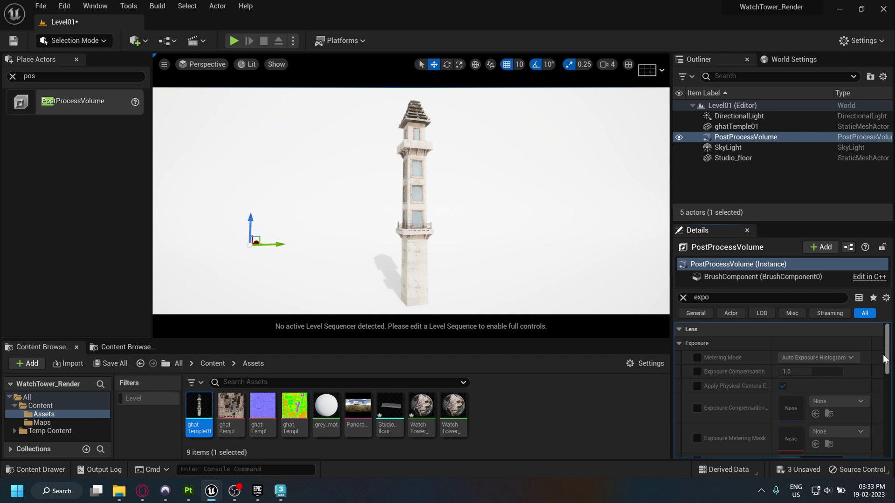
pyautogui.scroll(-2, 887, 362)
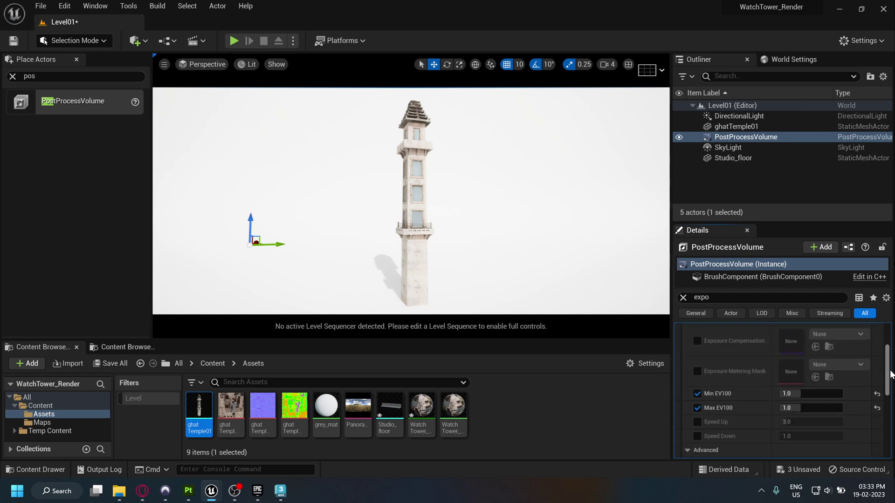
pyautogui.scroll(2, 890, 375)
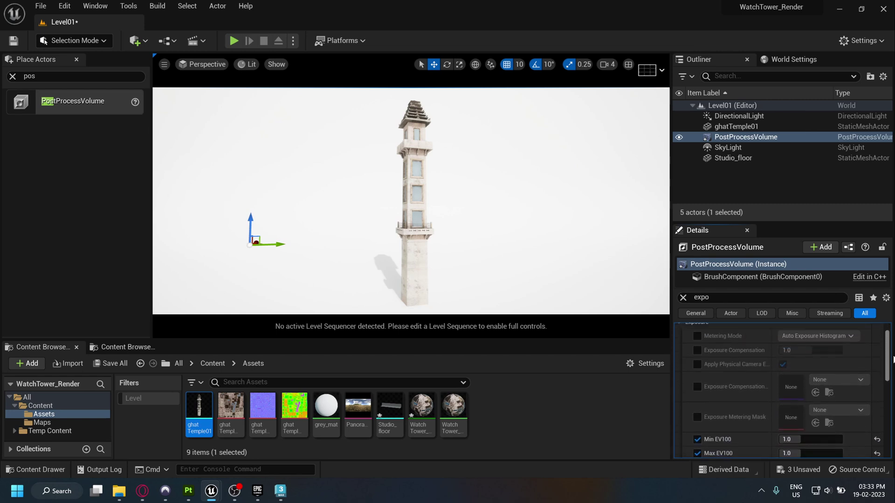
pyautogui.scroll(1, 892, 358)
pyautogui.click(698, 356)
# Set Metering Mode to Manual and raise Exposure Compensation to about 7.4
pyautogui.click(821, 358)
pyautogui.click(823, 383)
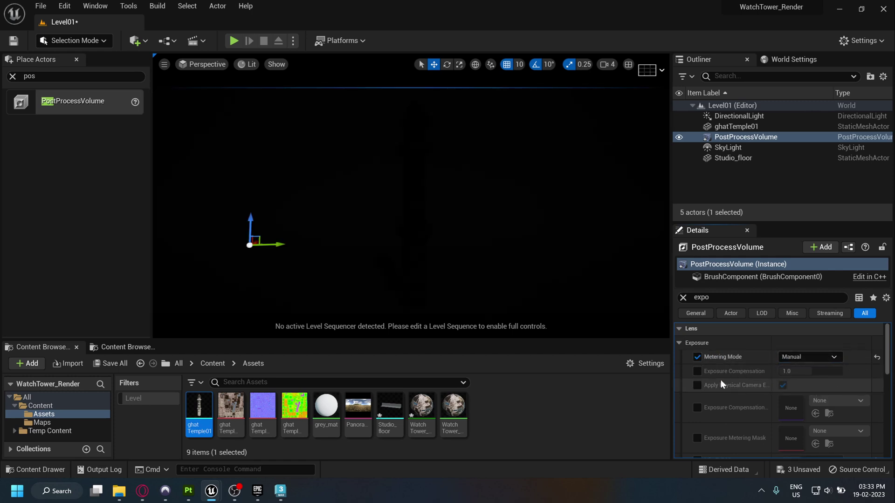
pyautogui.click(697, 373)
pyautogui.moveTo(792, 371); pyautogui.dragTo(826, 371)
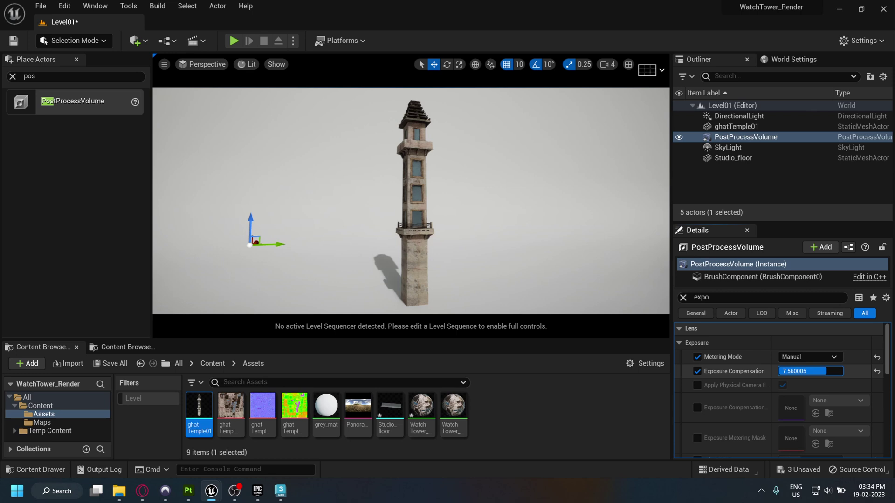
pyautogui.moveTo(826, 371); pyautogui.dragTo(825, 371)
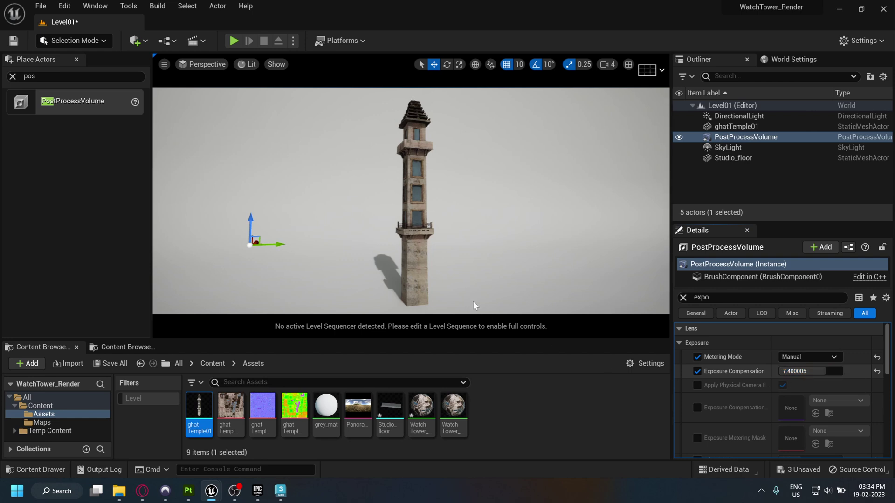
# After checking Painter's view, create a Cine Camera Actor at the current viewport position
pyautogui.click(191, 493)
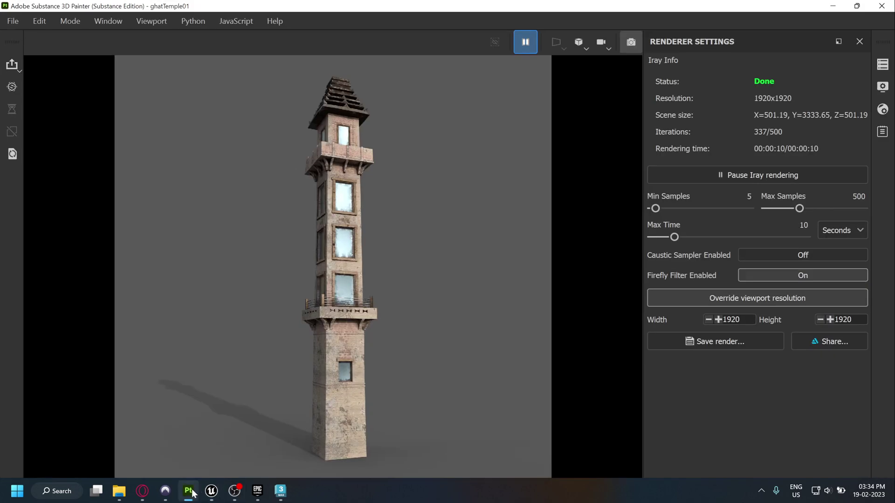
pyautogui.click(189, 492)
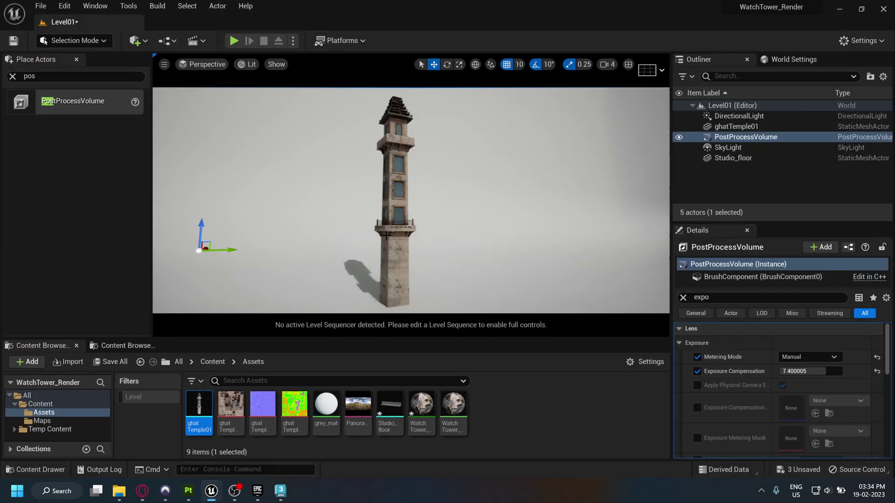
pyautogui.click(165, 65)
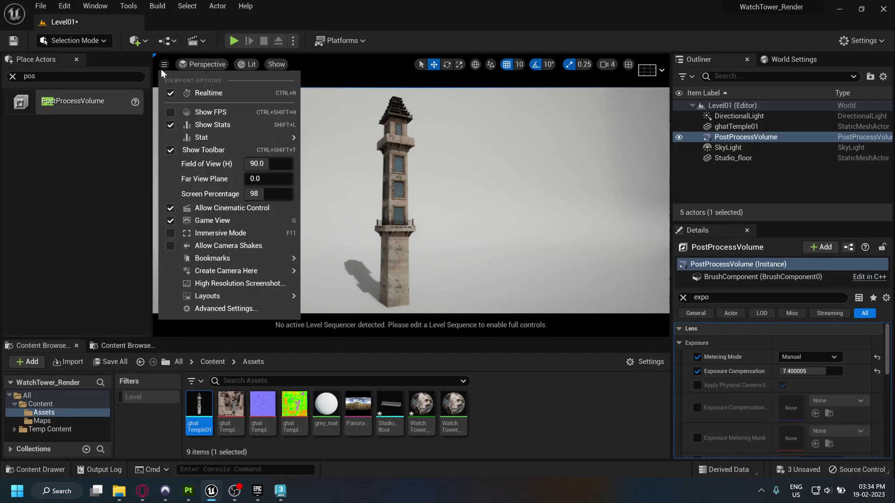
pyautogui.moveTo(245, 270)
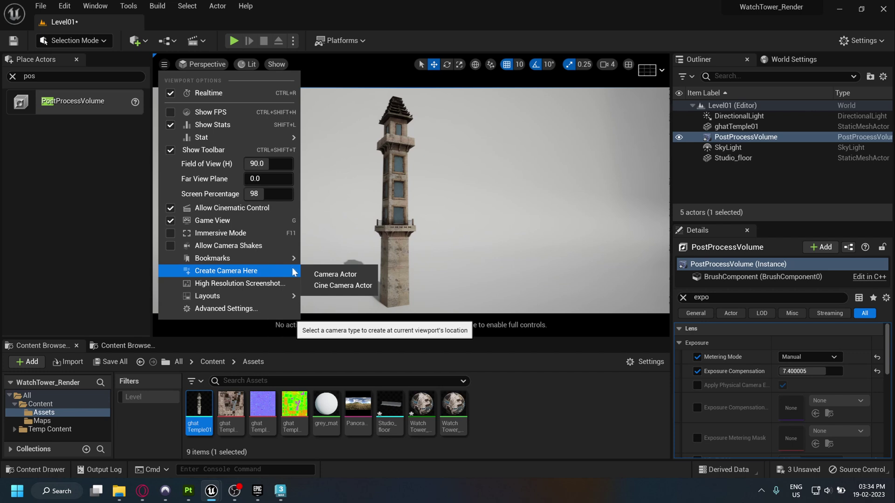
pyautogui.click(340, 286)
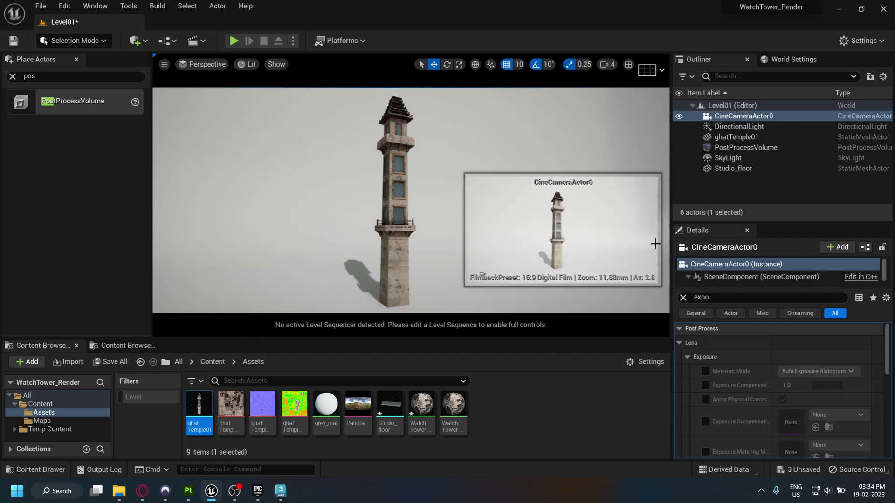
# Rename the new cine camera to Cam01 in the Outliner
pyautogui.doubleClick(764, 116)
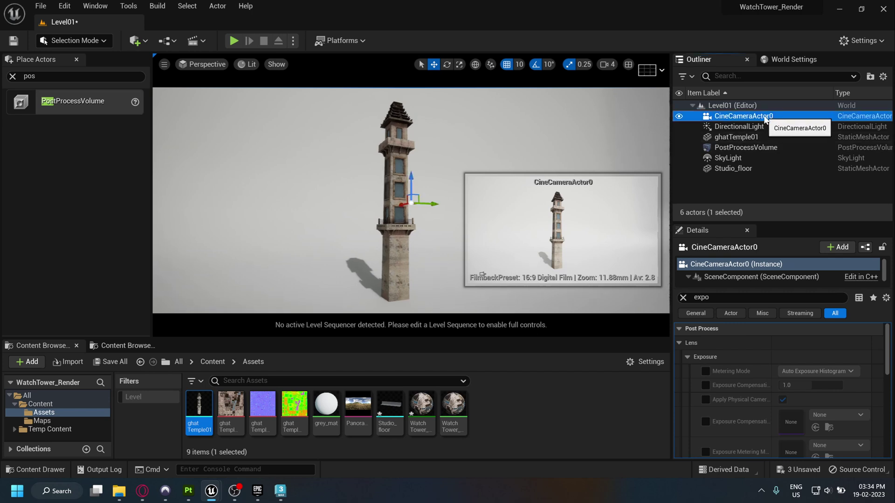
pyautogui.press('F2')
pyautogui.write('Cam')
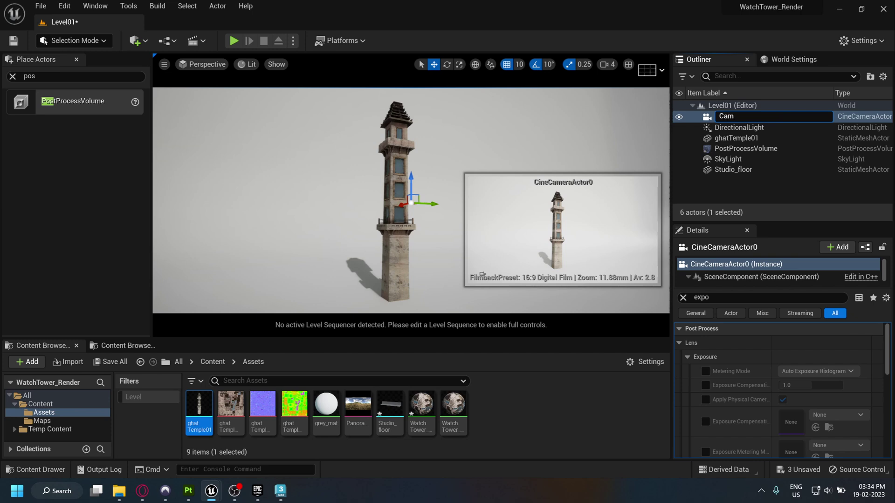
pyautogui.write('01')
pyautogui.press('Return')
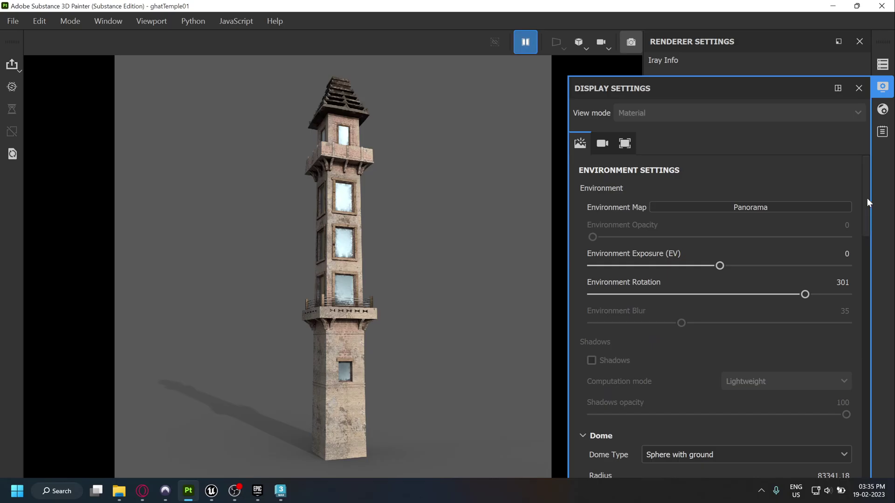
# Scroll Painter's Display Settings to Camera Settings: 50° field of view, 17 mm focal length
pyautogui.moveTo(867, 198); pyautogui.dragTo(885, 343)
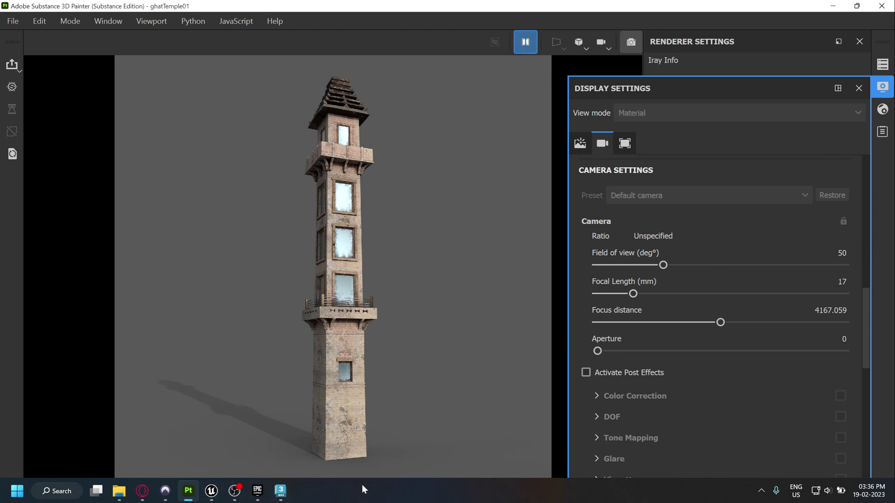
# Set Cam01's Current Focal Length to 17 mm
pyautogui.click(212, 491)
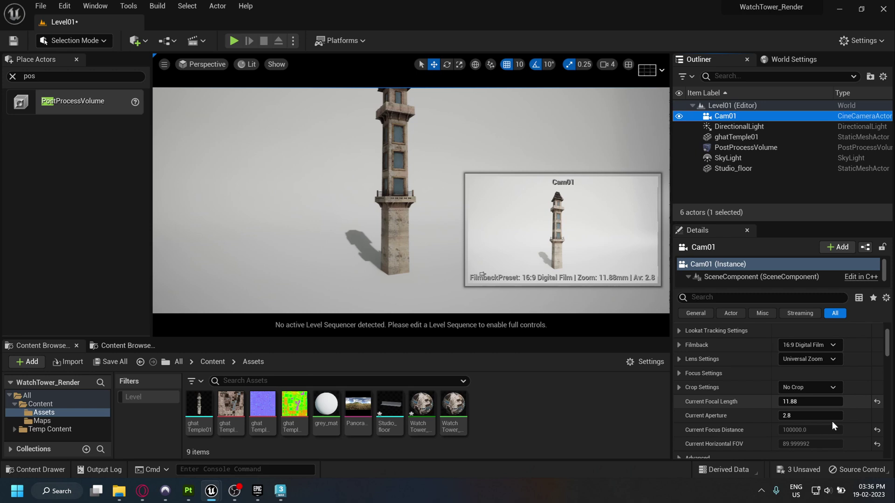
pyautogui.click(832, 402)
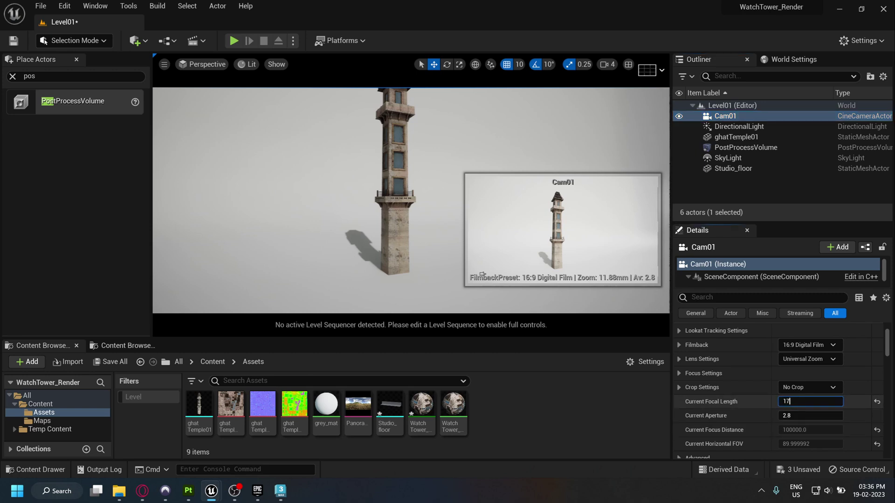
pyautogui.write('17')
pyautogui.press('Return')
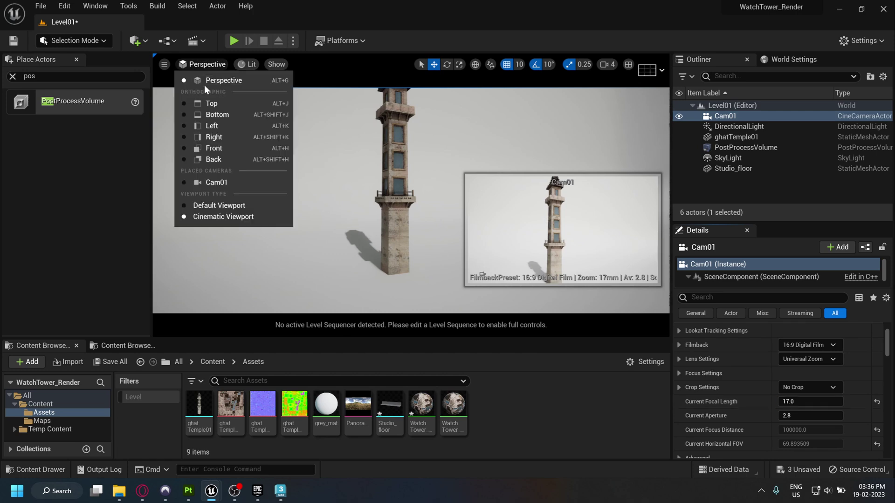
# Switch the viewport to Cinematic Viewport and pilot Cam01
pyautogui.click(204, 65)
pyautogui.click(239, 208)
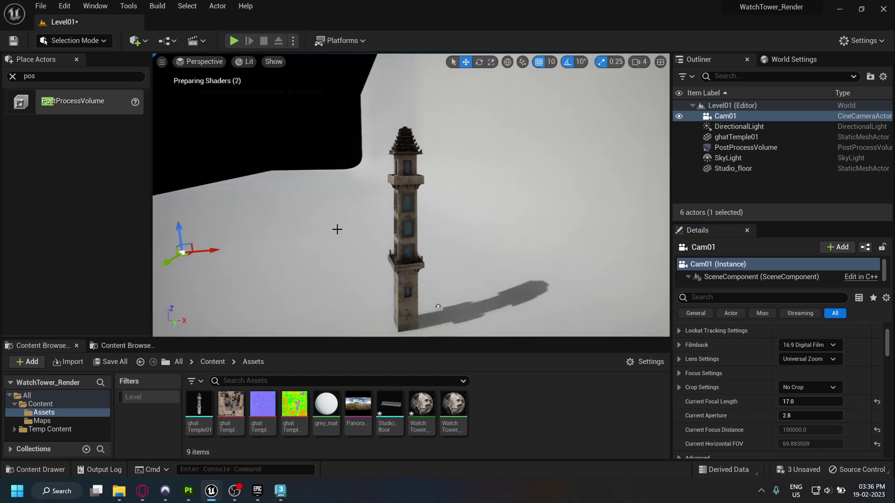
pyautogui.click(202, 64)
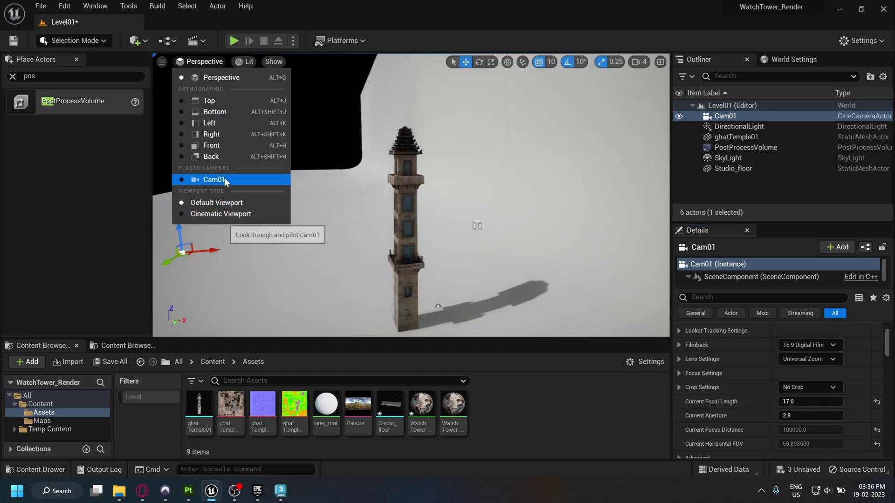
pyautogui.click(225, 179)
pyautogui.click(205, 62)
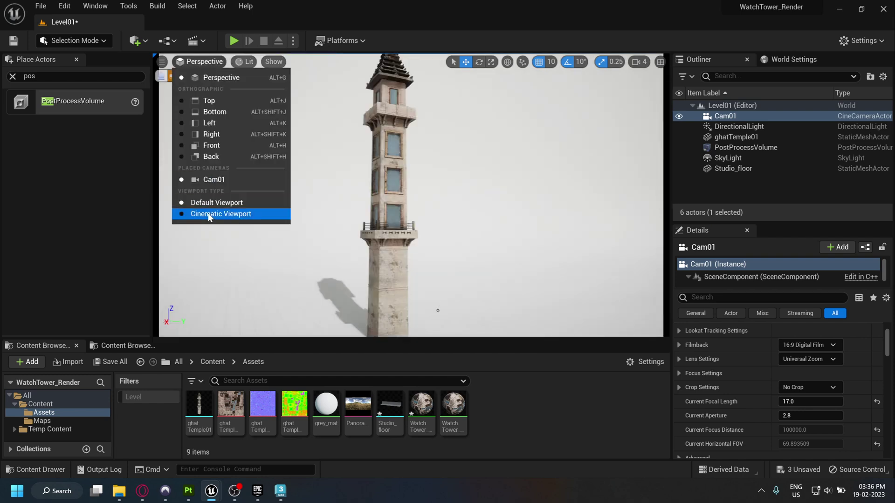
pyautogui.click(215, 213)
pyautogui.click(199, 63)
pyautogui.click(225, 181)
# Use Cam01's debug focus plane to set Manual Focus Distance to about 4032.64 cm
pyautogui.scroll(-1, 685, 356)
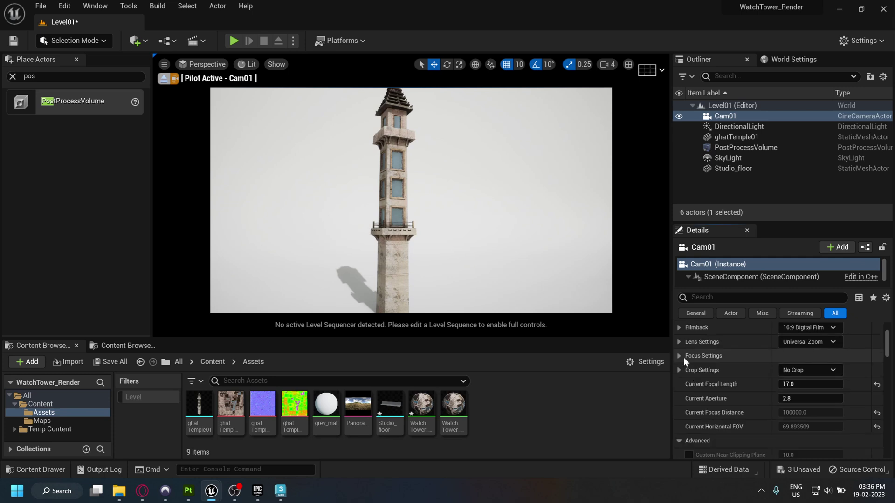
pyautogui.click(682, 358)
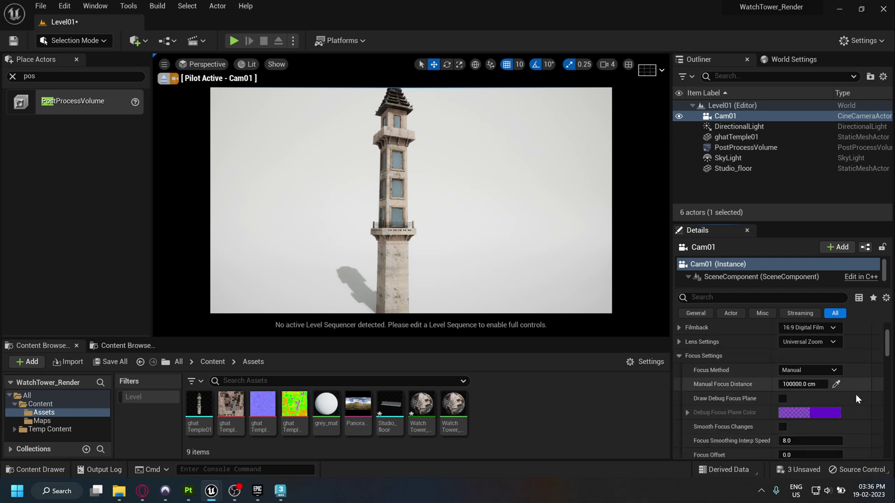
pyautogui.click(783, 398)
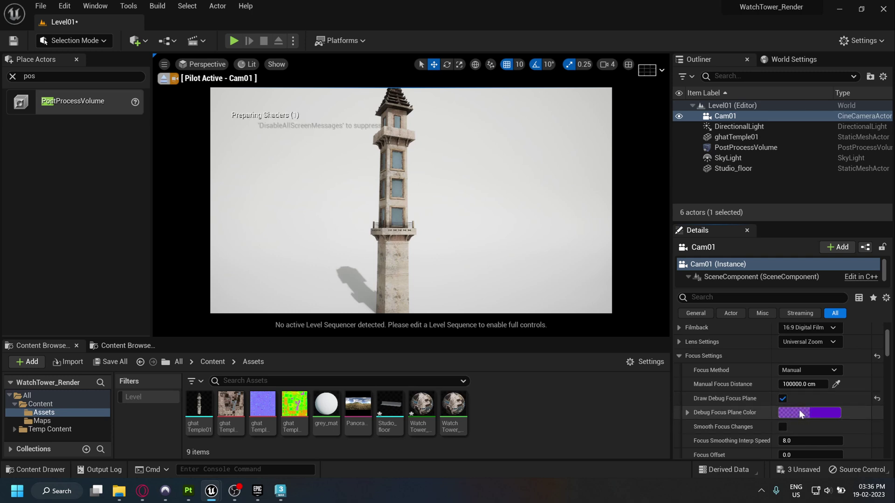
pyautogui.moveTo(804, 384)
pyautogui.mouseDown()
pyautogui.moveTo(839, 384)
pyautogui.moveTo(806, 384)
pyautogui.mouseUp()
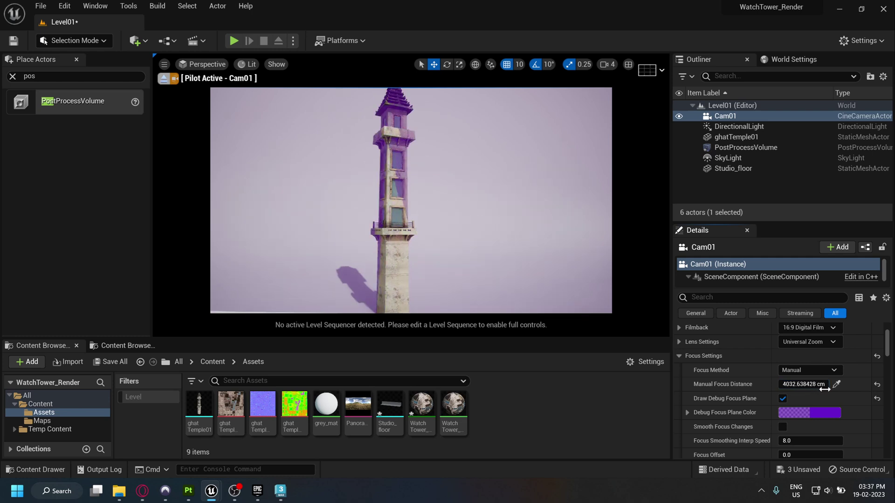
pyautogui.click(783, 399)
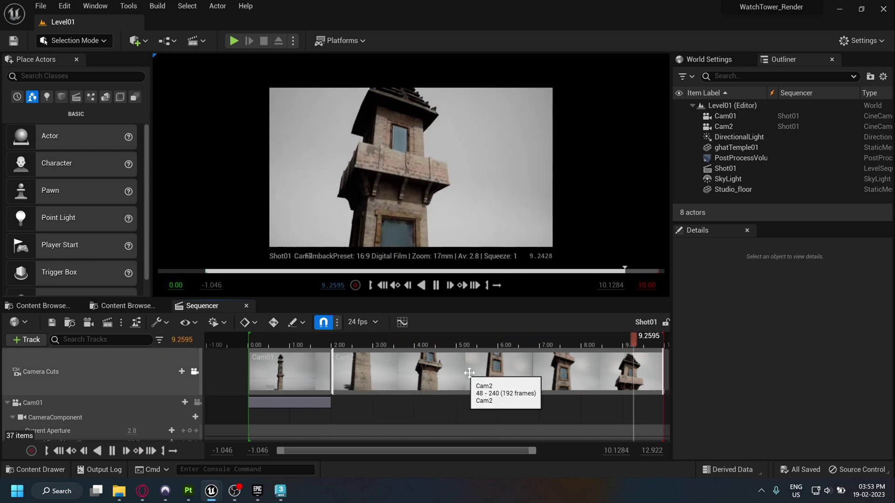
# Stop the Shot01 preview, rewind, and park the playhead at 2.00 on Cam01's second Transform key
pyautogui.click(277, 346)
pyautogui.moveTo(279, 347); pyautogui.dragTo(247, 346)
pyautogui.scroll(-3, 299, 387)
pyautogui.click(197, 370)
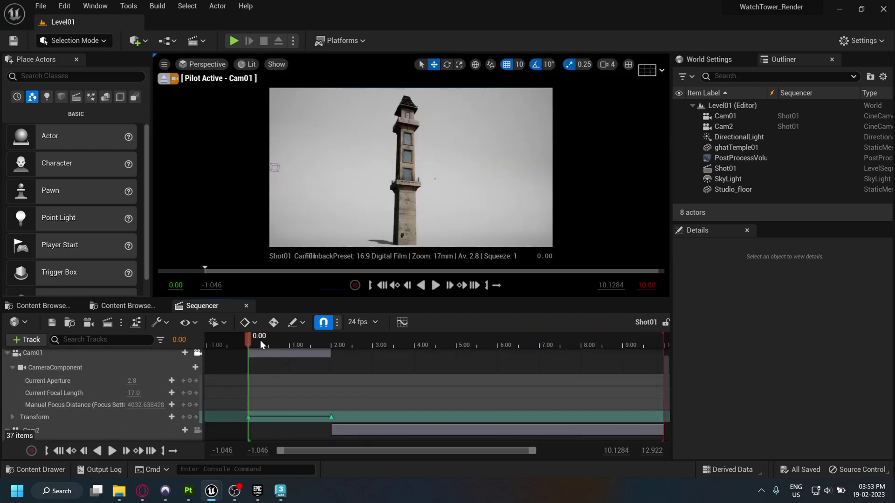
pyautogui.click(331, 417)
pyautogui.scroll(3, 330, 401)
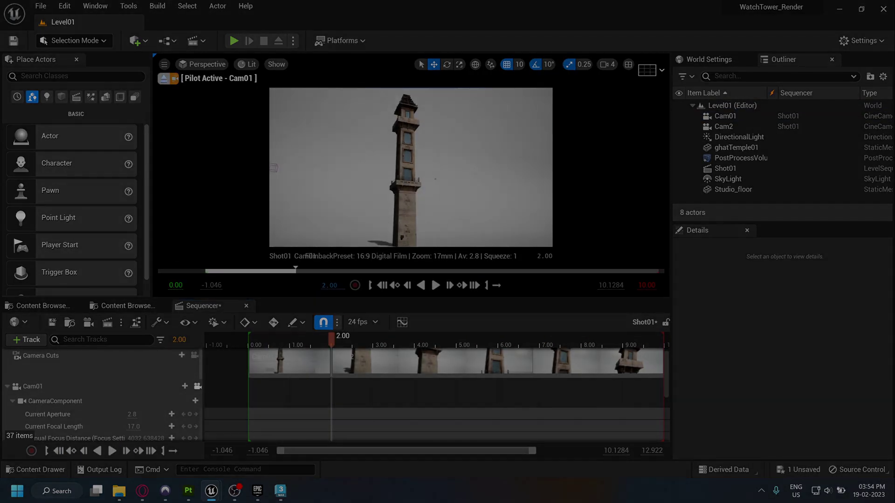